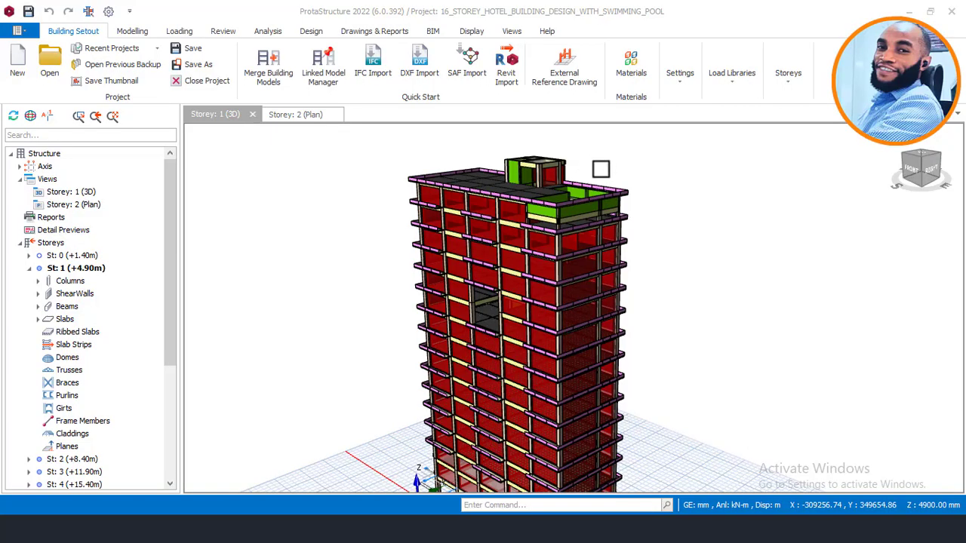
Step: Open the Building Analysis window showing C20/25 concrete, Grade 410 steel and Eurocode codes
{"action": "mouse_move", "coordinate": [597, 181]}
{"action": "middle_mouse_down"}
{"action": "mouse_move", "coordinate": [574, 189]}
{"action": "mouse_move", "coordinate": [653, 187]}
{"action": "mouse_move", "coordinate": [500, 171]}
{"action": "mouse_move", "coordinate": [494, 181]}
{"action": "mouse_move", "coordinate": [621, 183]}
{"action": "mouse_move", "coordinate": [605, 189]}
{"action": "mouse_move", "coordinate": [612, 186]}
{"action": "mouse_move", "coordinate": [562, 173]}
{"action": "middle_mouse_up"}
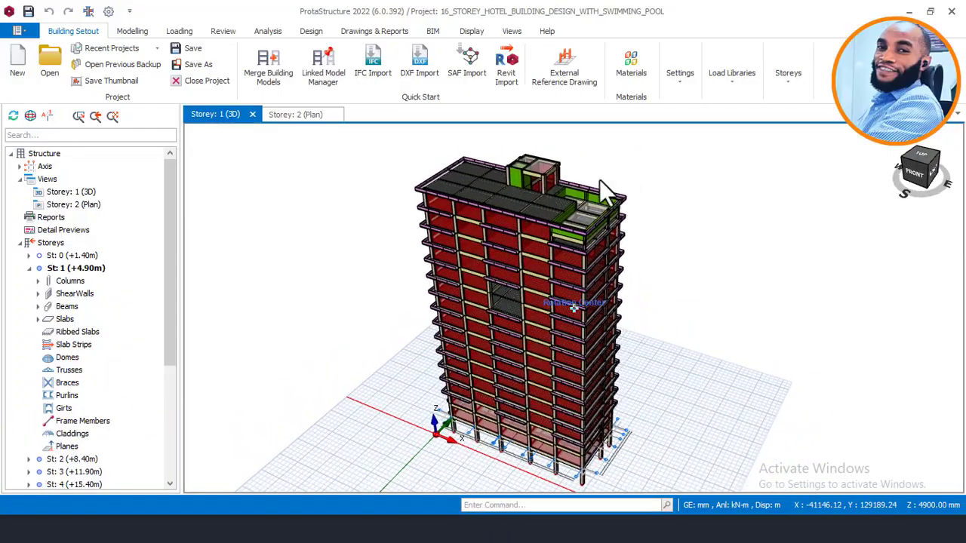
{"action": "scroll", "coordinate": [571, 172], "scroll_direction": "up", "scroll_amount": 2}
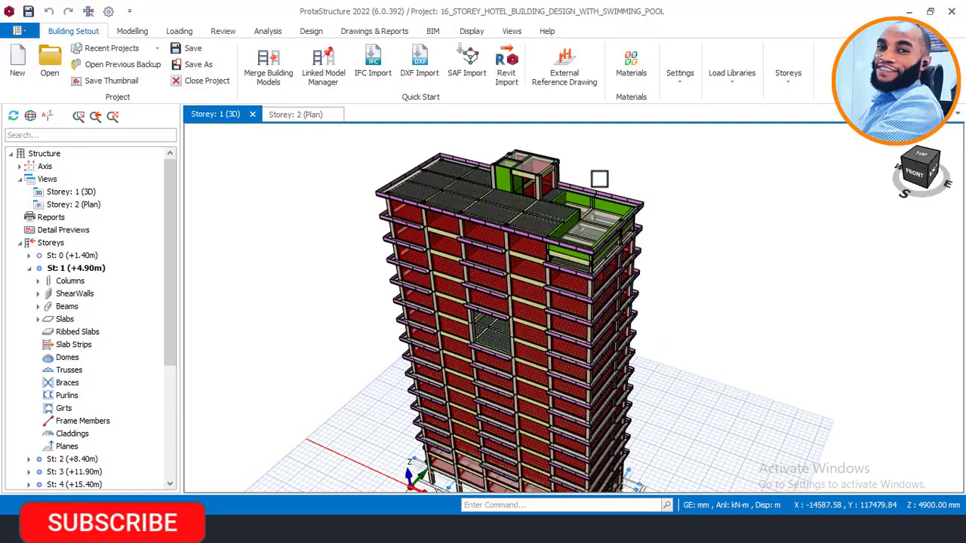
{"action": "scroll", "coordinate": [646, 219], "scroll_direction": "up", "scroll_amount": 1}
{"action": "middle_click_drag", "start_coordinate": [647, 219], "coordinate": [616, 213]}
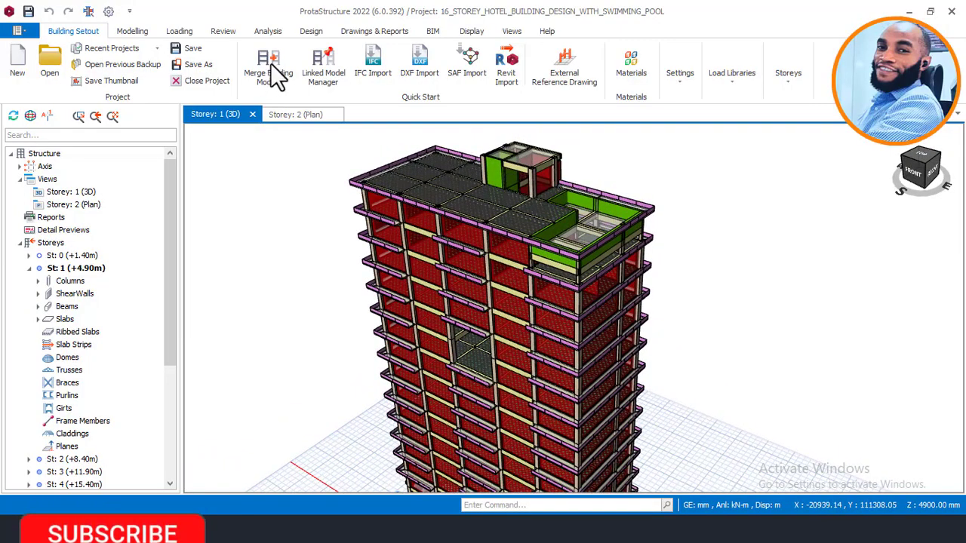
{"action": "left_click", "coordinate": [272, 32]}
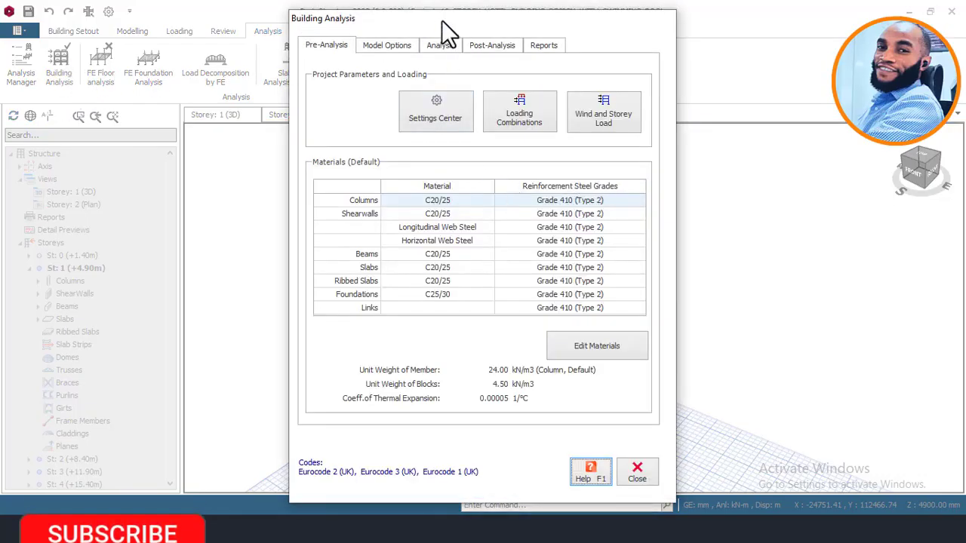
{"action": "left_click_drag", "start_coordinate": [443, 23], "coordinate": [380, 23]}
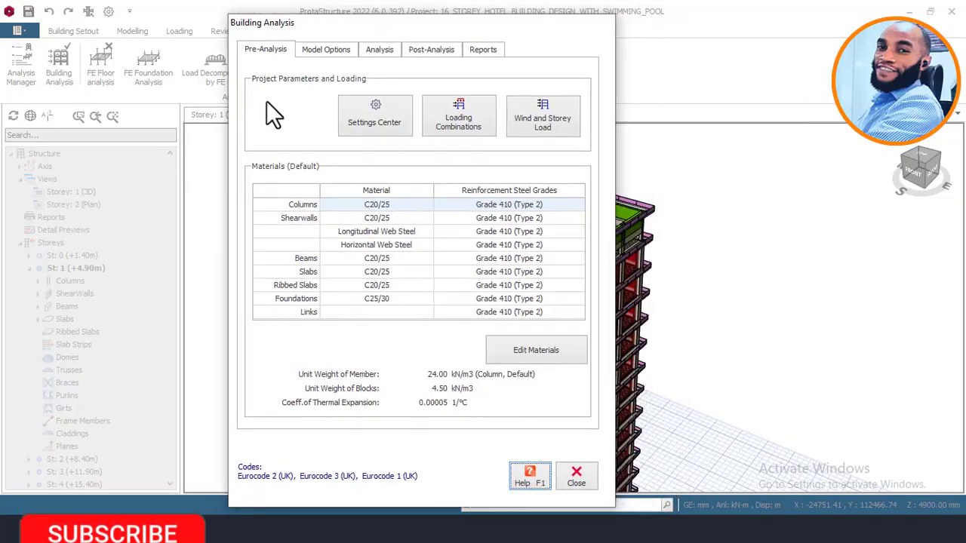
Step: Switch Building Analysis to its analysis page, showing the 22/11/2023 static analysis
{"action": "left_click", "coordinate": [380, 50]}
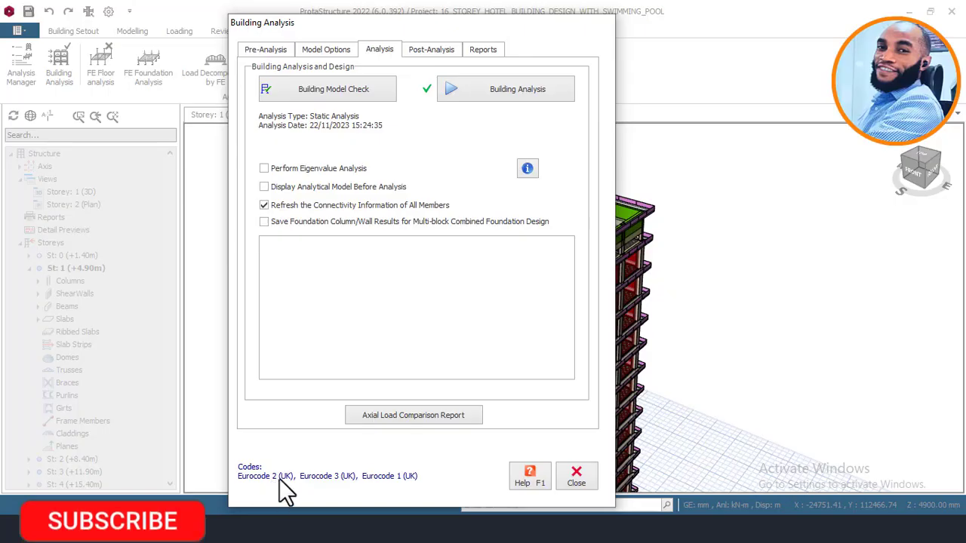
{"action": "left_click", "coordinate": [493, 91]}
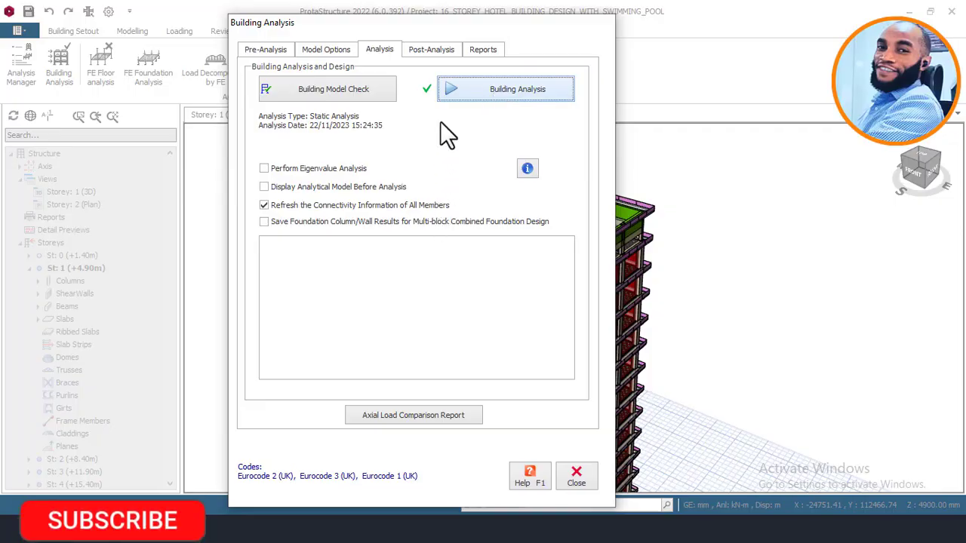
Step: Start the analysis with column/wall and beam reinforcement design, re-selecting bars for both
{"action": "left_click", "coordinate": [482, 97]}
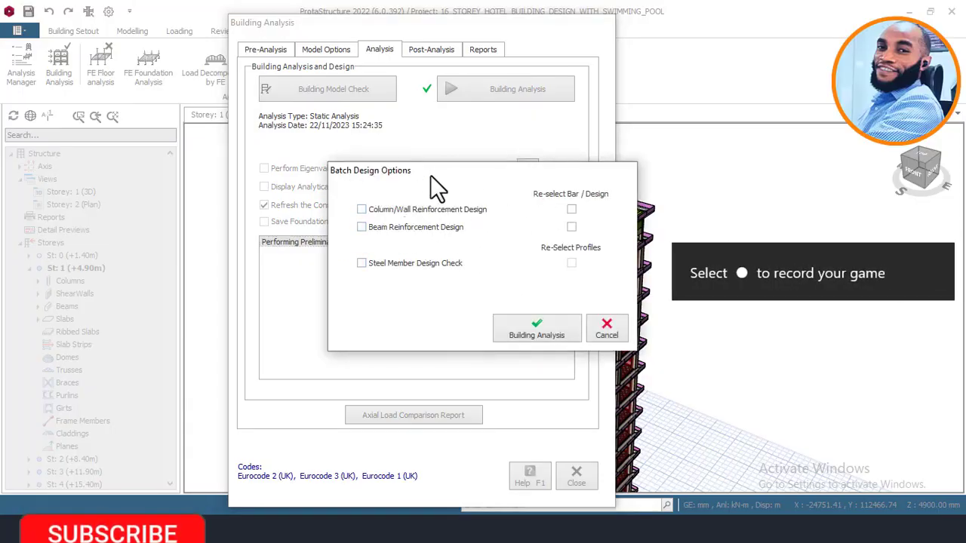
{"action": "left_click_drag", "start_coordinate": [417, 171], "coordinate": [367, 171]}
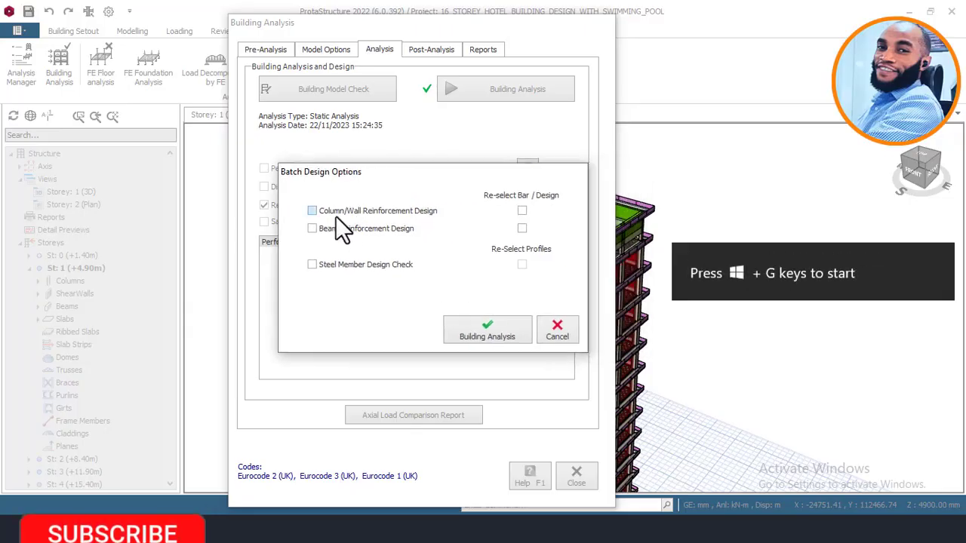
{"action": "left_click", "coordinate": [335, 211]}
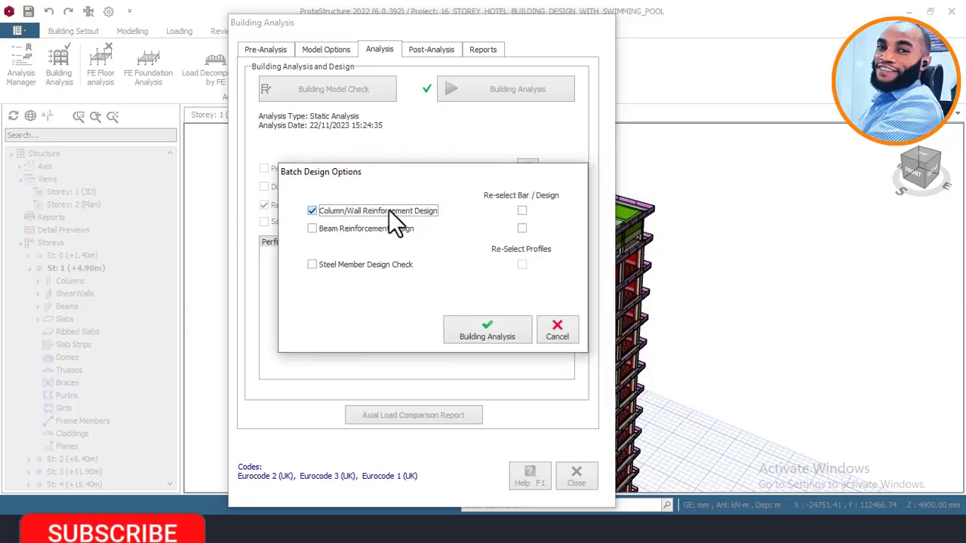
{"action": "left_click", "coordinate": [368, 228]}
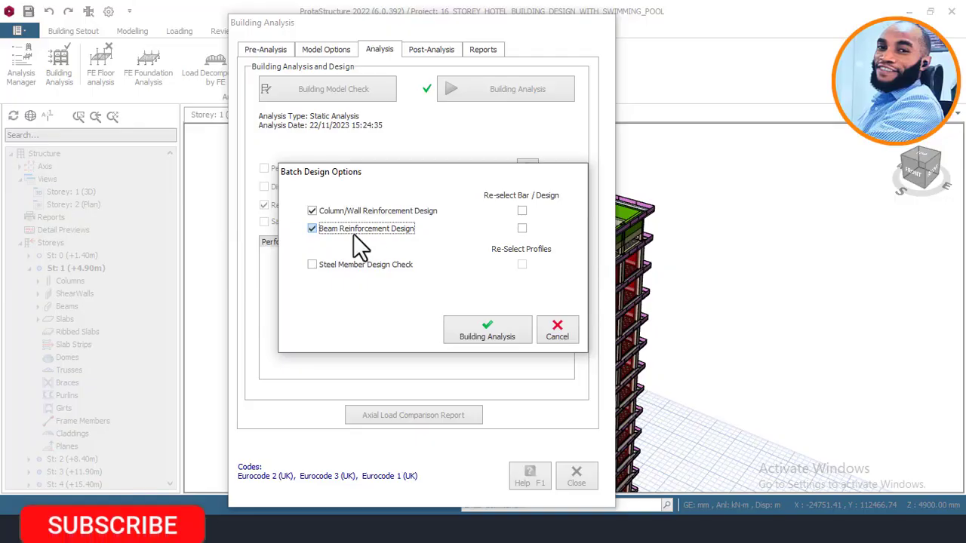
{"action": "left_click", "coordinate": [521, 213]}
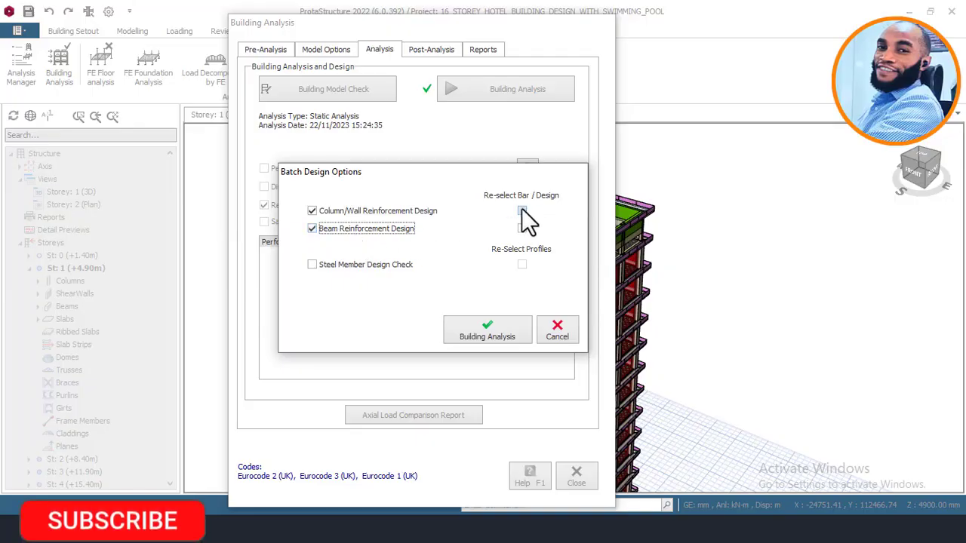
{"action": "left_click", "coordinate": [521, 228]}
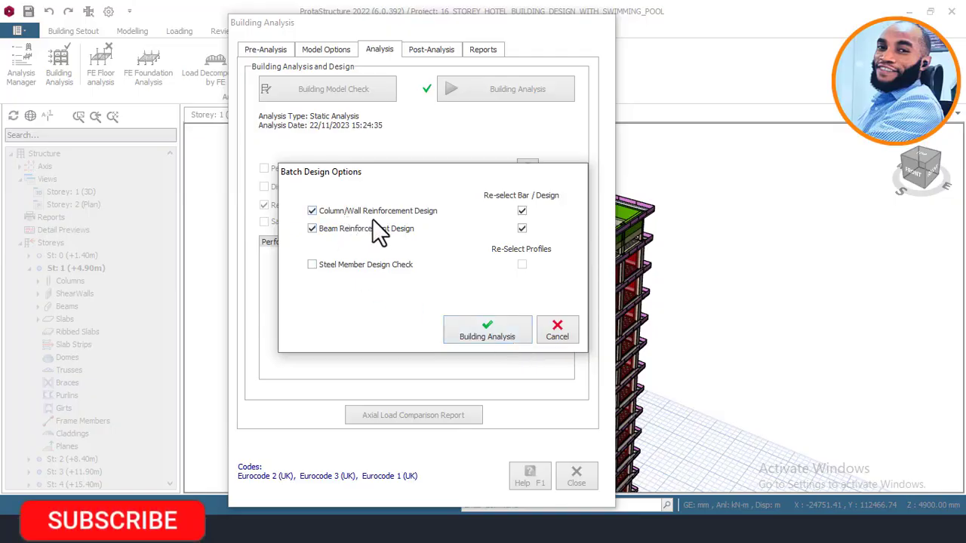
Step: Confirm the batch design options to run the static analysis and design, then close the window
{"action": "left_click", "coordinate": [481, 333]}
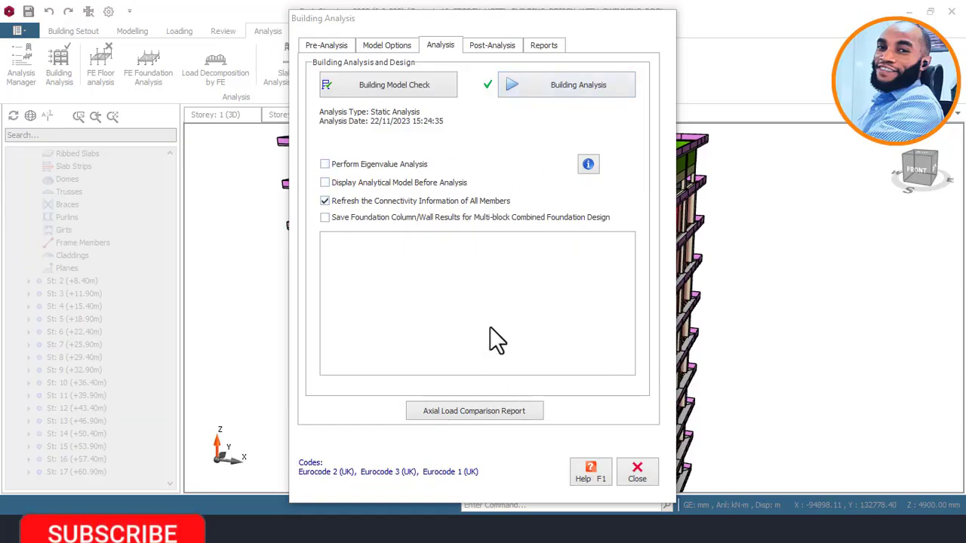
{"action": "left_click", "coordinate": [637, 472]}
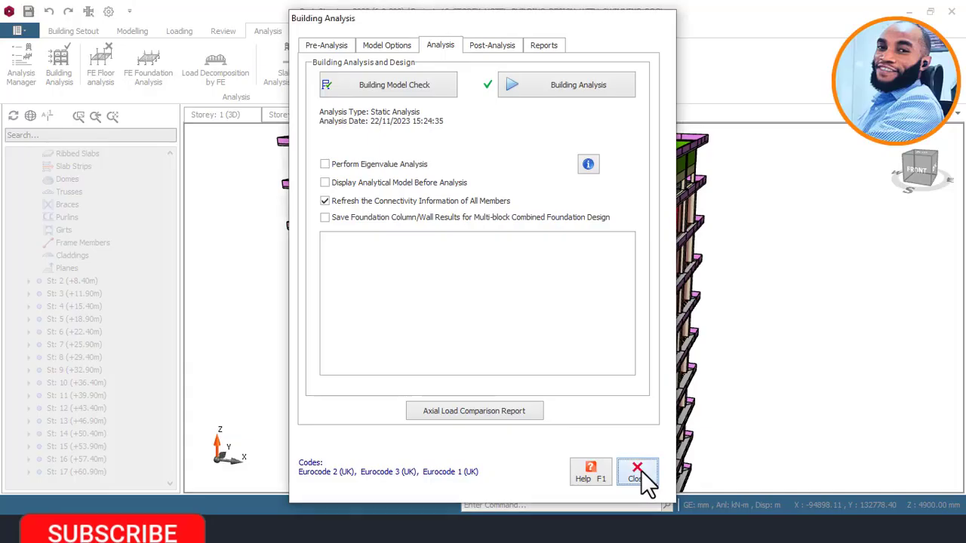
Step: Zoom out and orbit to view the whole 16-storey hotel from above, roof slab visible
{"action": "scroll", "coordinate": [612, 472], "scroll_direction": "down", "scroll_amount": 2}
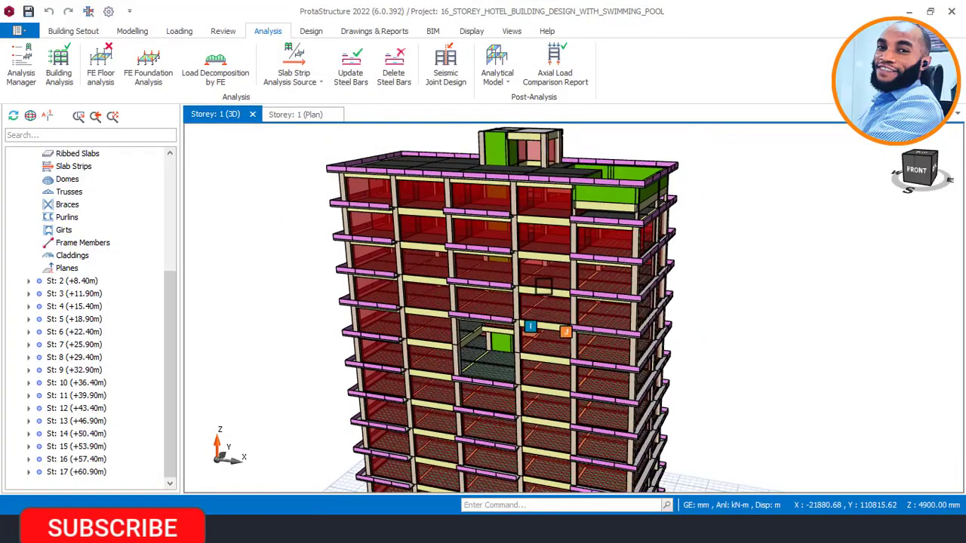
{"action": "mouse_move", "coordinate": [550, 284]}
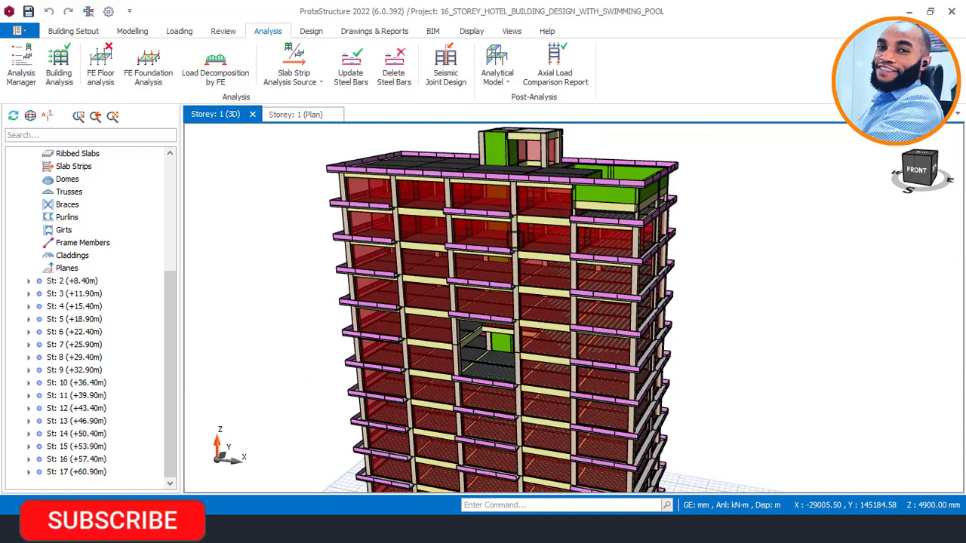
{"action": "scroll", "coordinate": [585, 204], "scroll_direction": "down", "scroll_amount": 2}
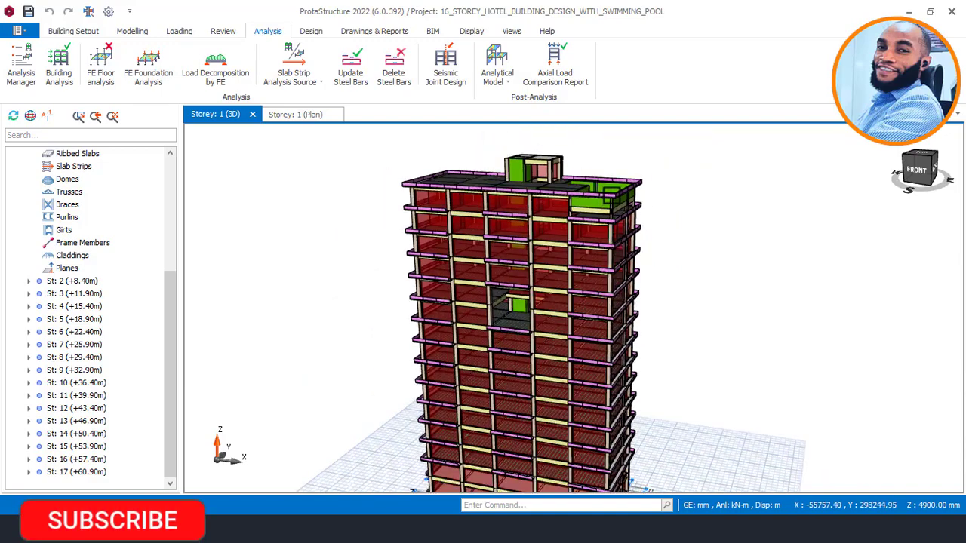
{"action": "middle_click_drag", "start_coordinate": [638, 167], "coordinate": [638, 186]}
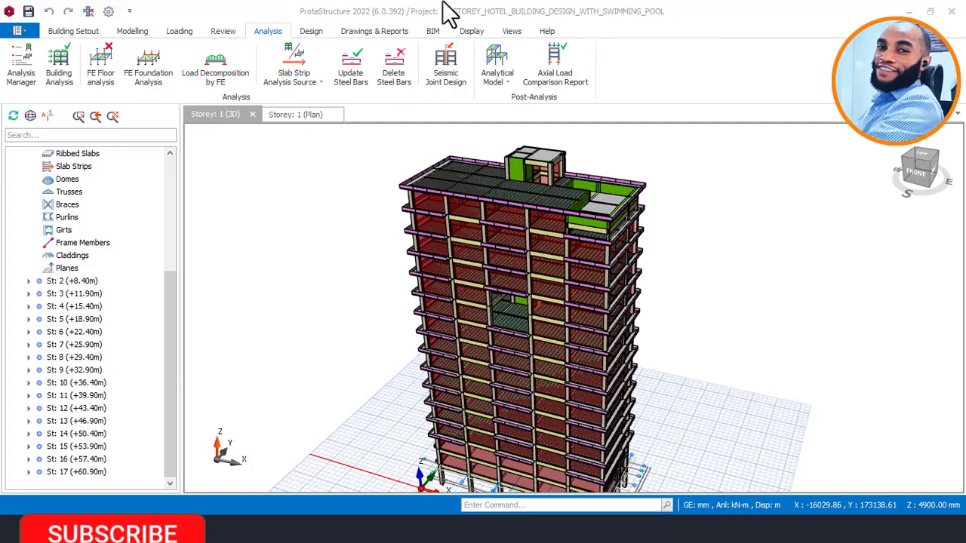
Step: Recolour the 3D model by Design Status with a Fail/Warning/Expired Analysis/OK legend
{"action": "left_click", "coordinate": [472, 32]}
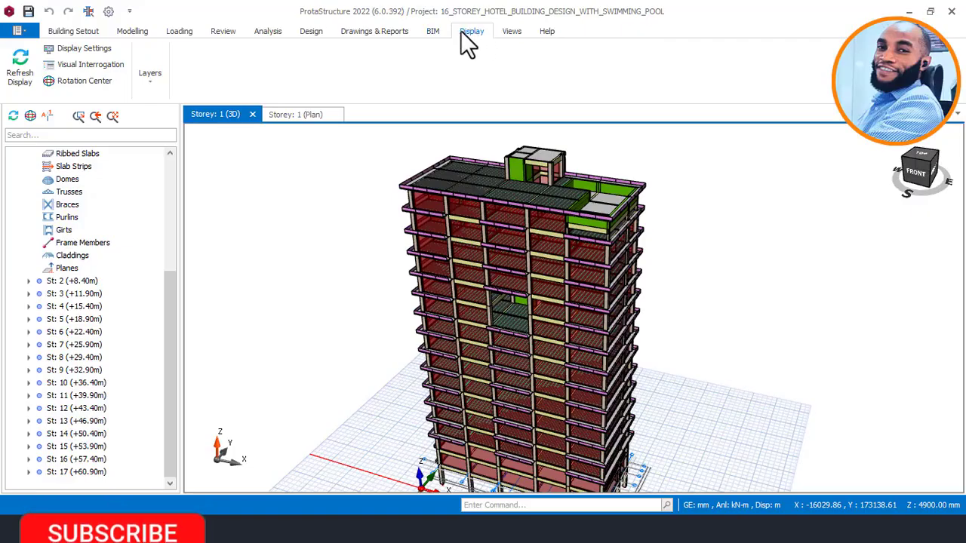
{"action": "left_click", "coordinate": [85, 64]}
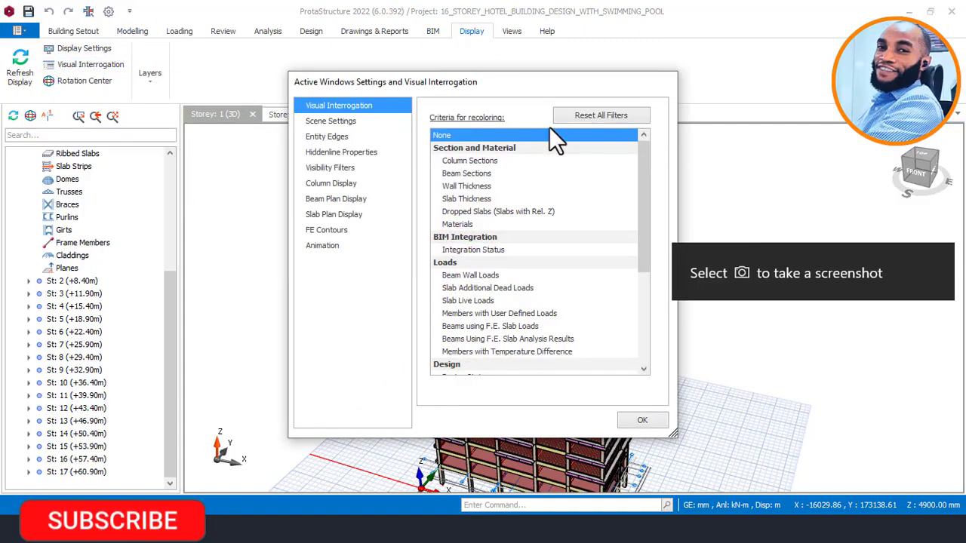
{"action": "scroll", "coordinate": [477, 199], "scroll_direction": "down", "scroll_amount": 2}
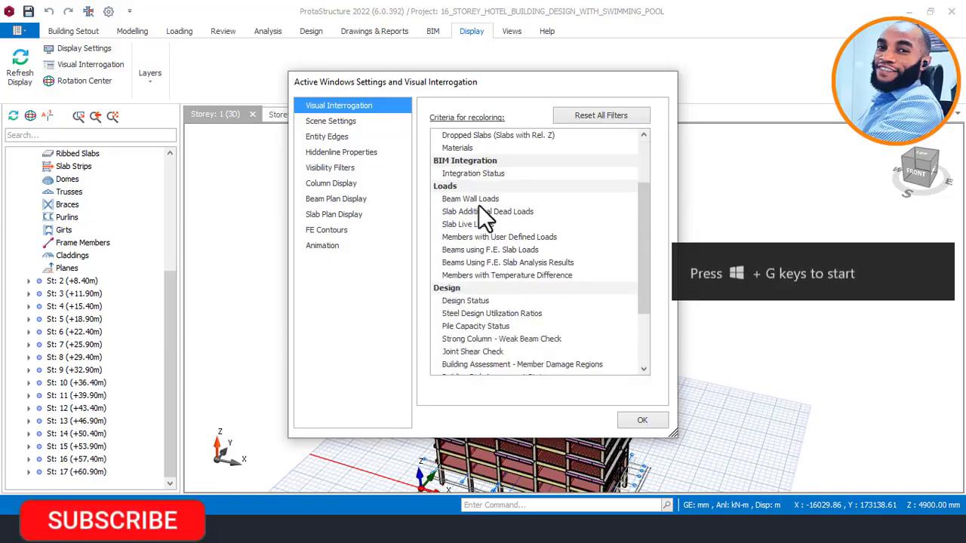
{"action": "left_click", "coordinate": [470, 301]}
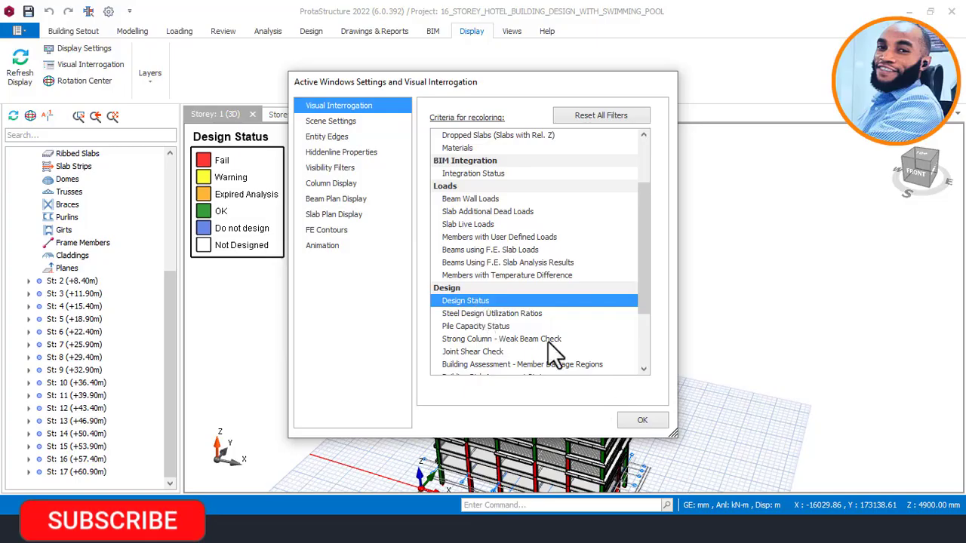
{"action": "left_click", "coordinate": [643, 420]}
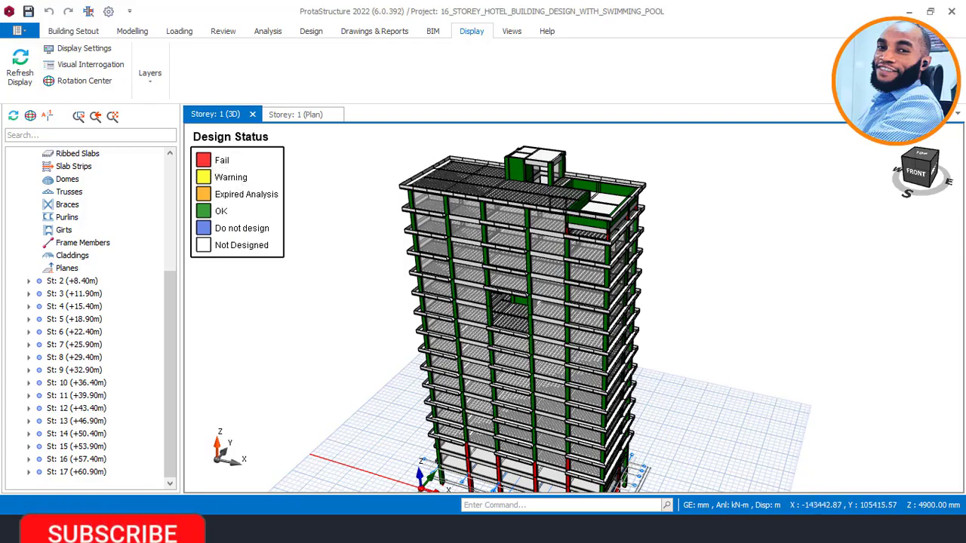
Step: Zoom and orbit around the tower to inspect the red failing base columns and upper slab
{"action": "scroll", "coordinate": [603, 195], "scroll_direction": "up", "scroll_amount": 3}
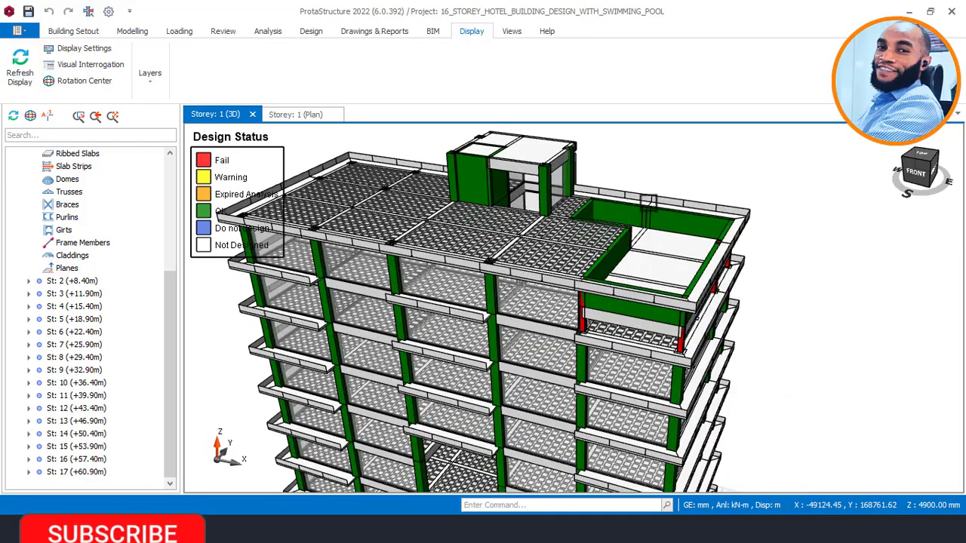
{"action": "mouse_move", "coordinate": [647, 202]}
{"action": "middle_mouse_down"}
{"action": "mouse_move", "coordinate": [599, 190]}
{"action": "mouse_move", "coordinate": [679, 176]}
{"action": "mouse_move", "coordinate": [648, 173]}
{"action": "mouse_move", "coordinate": [656, 169]}
{"action": "mouse_move", "coordinate": [658, 189]}
{"action": "middle_mouse_up"}
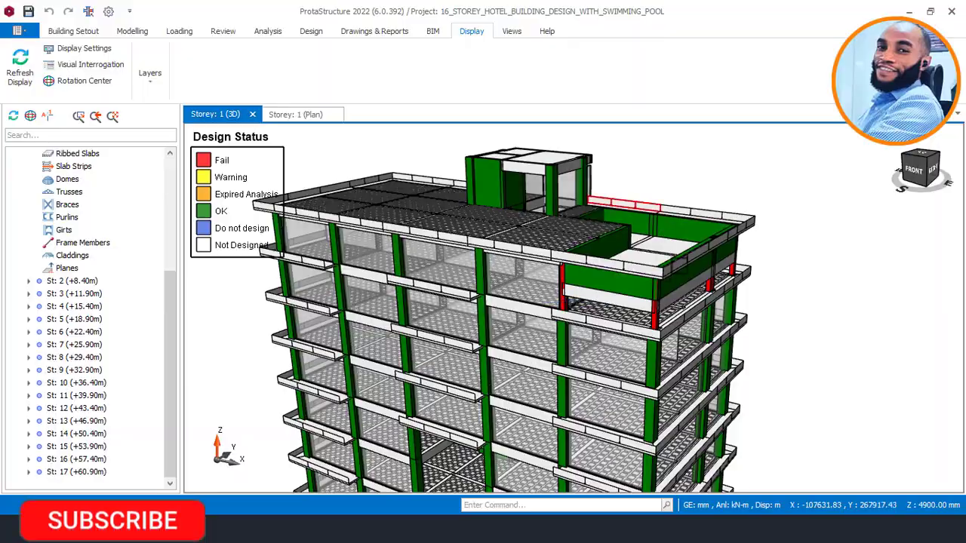
{"action": "scroll", "coordinate": [662, 268], "scroll_direction": "down", "scroll_amount": 1}
{"action": "scroll", "coordinate": [654, 306], "scroll_direction": "up", "scroll_amount": 4}
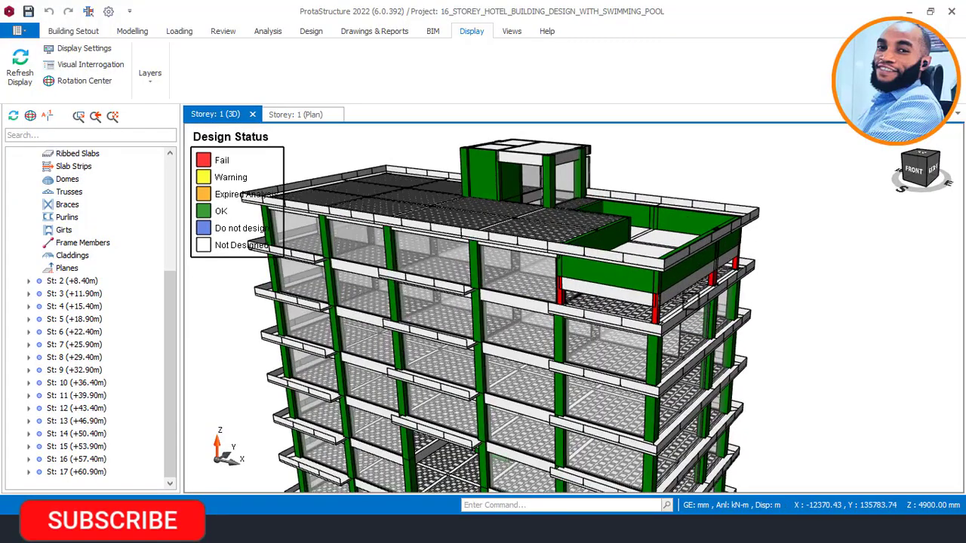
{"action": "scroll", "coordinate": [654, 306], "scroll_direction": "up", "scroll_amount": 1}
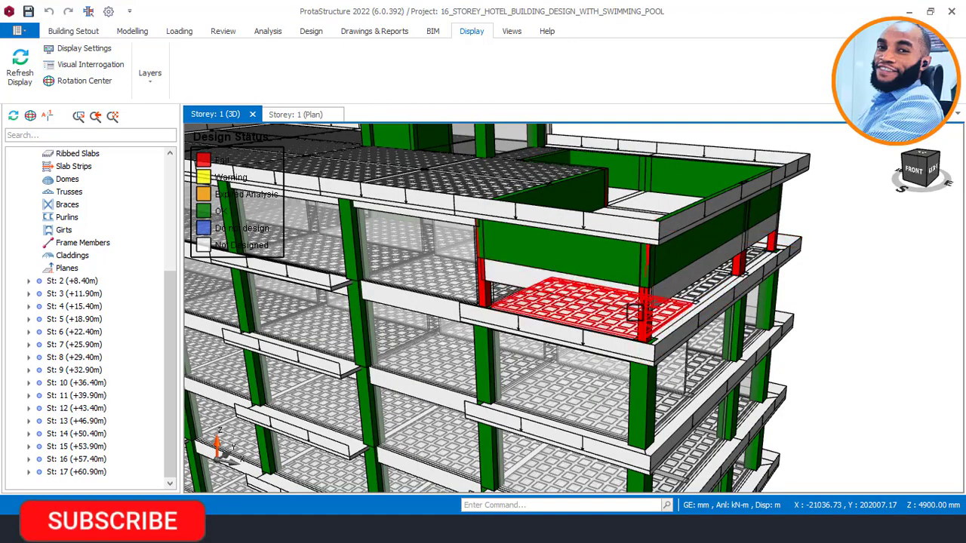
{"action": "scroll", "coordinate": [656, 297], "scroll_direction": "down", "scroll_amount": 2}
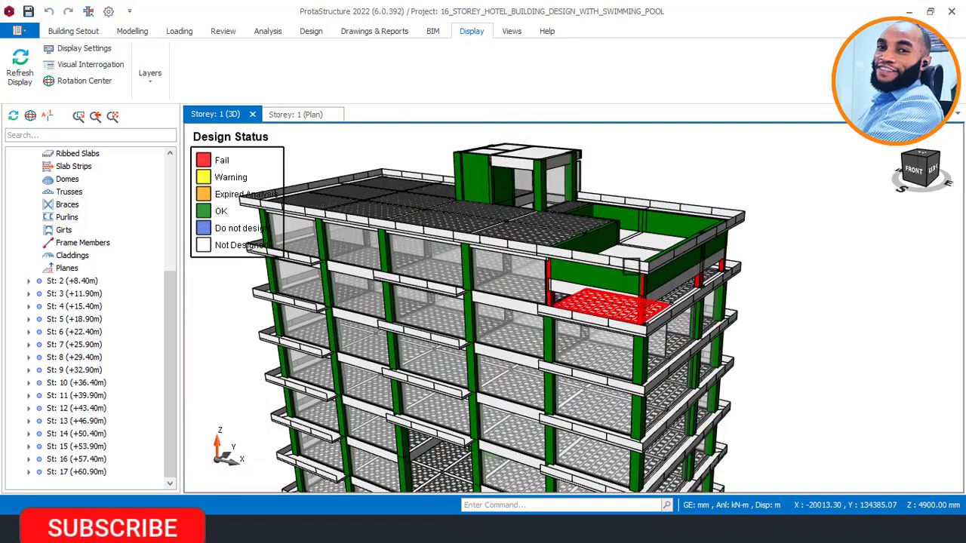
{"action": "scroll", "coordinate": [645, 180], "scroll_direction": "down", "scroll_amount": 2}
{"action": "scroll", "coordinate": [655, 179], "scroll_direction": "down", "scroll_amount": 2}
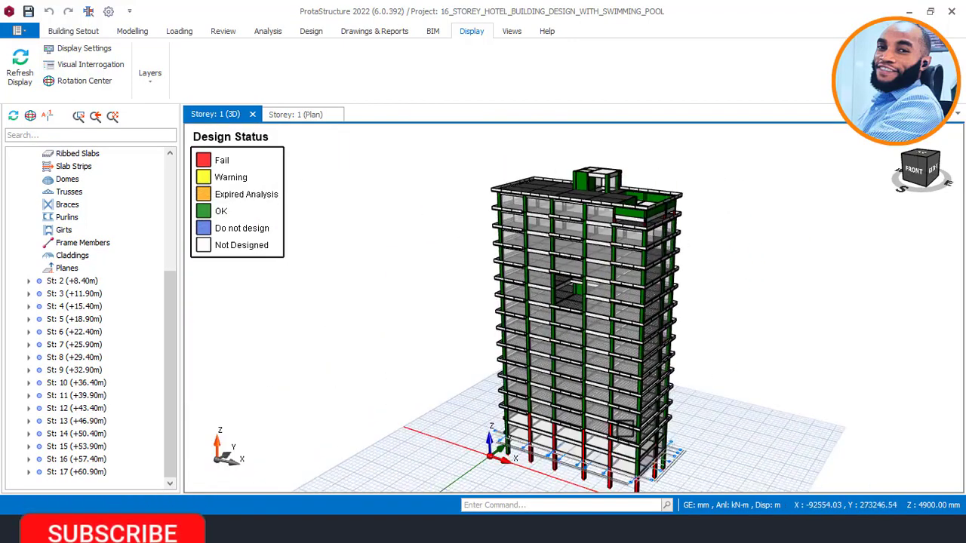
{"action": "scroll", "coordinate": [596, 453], "scroll_direction": "up", "scroll_amount": 5}
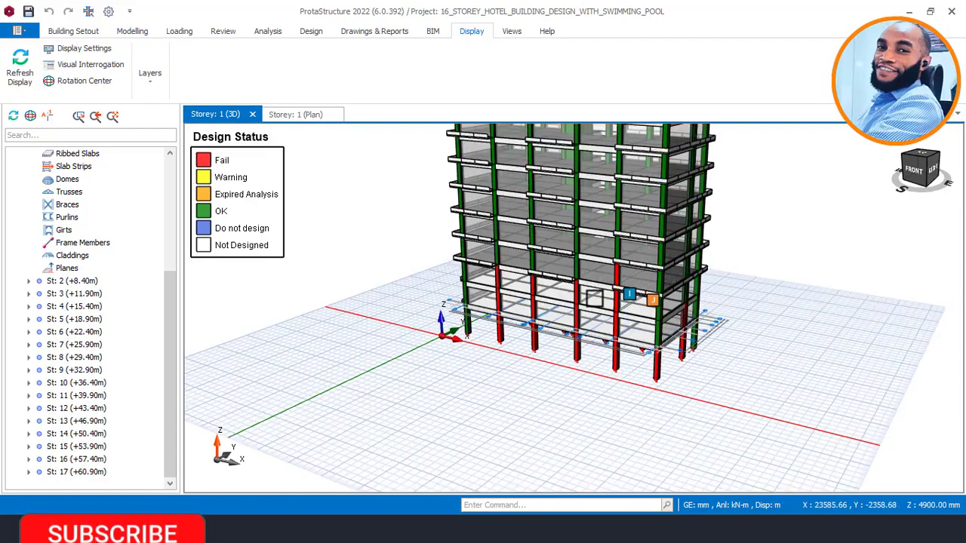
{"action": "scroll", "coordinate": [619, 251], "scroll_direction": "up", "scroll_amount": 3}
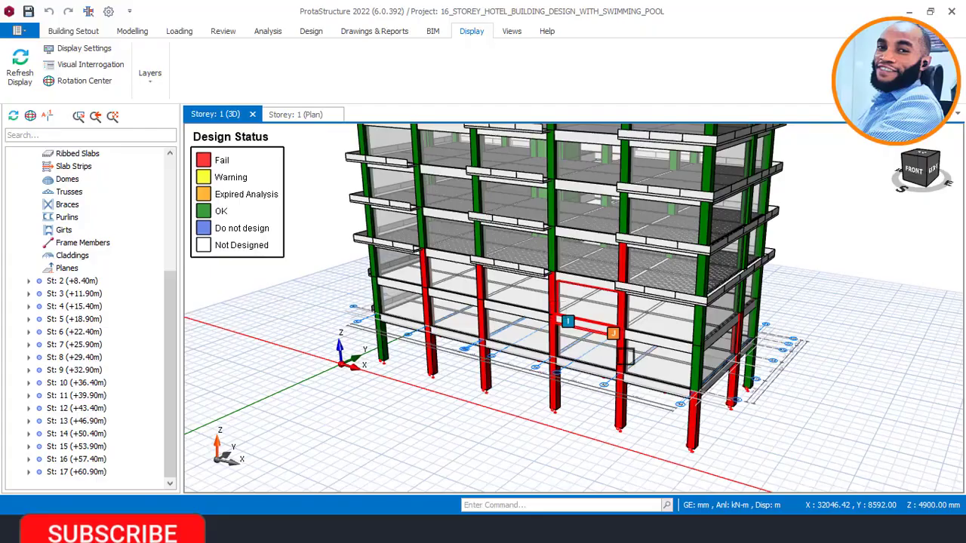
{"action": "mouse_move", "coordinate": [597, 371]}
{"action": "middle_mouse_down"}
{"action": "mouse_move", "coordinate": [556, 375]}
{"action": "mouse_move", "coordinate": [545, 360]}
{"action": "mouse_move", "coordinate": [638, 358]}
{"action": "mouse_move", "coordinate": [626, 326]}
{"action": "mouse_move", "coordinate": [548, 273]}
{"action": "mouse_move", "coordinate": [656, 278]}
{"action": "mouse_move", "coordinate": [611, 276]}
{"action": "mouse_move", "coordinate": [610, 287]}
{"action": "mouse_move", "coordinate": [568, 304]}
{"action": "mouse_move", "coordinate": [541, 300]}
{"action": "middle_mouse_up"}
{"action": "scroll", "coordinate": [626, 326], "scroll_direction": "up", "scroll_amount": 1}
{"action": "middle_click_drag", "start_coordinate": [478, 317], "coordinate": [498, 236]}
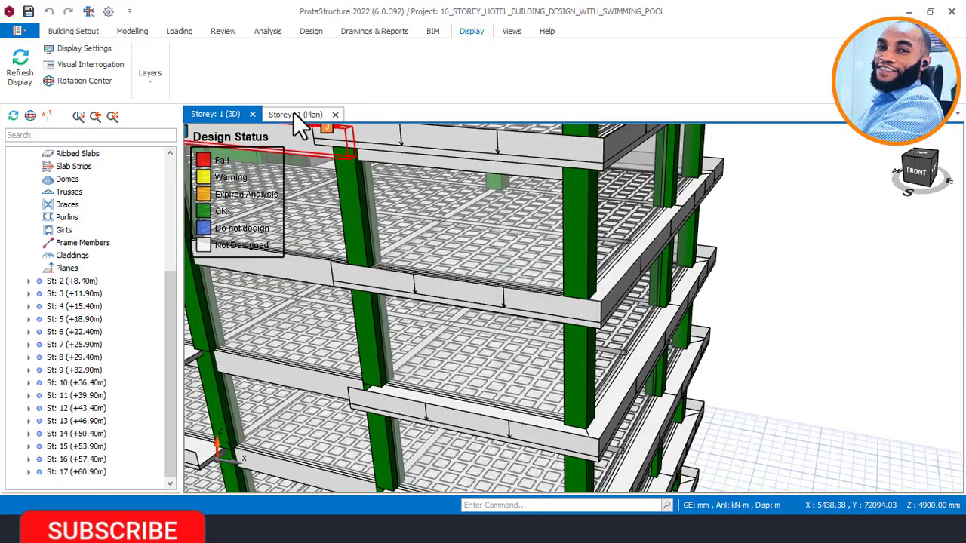
Step: Colour the Storey 1 plan by Design Status and zoom in on the failing columns
{"action": "left_click", "coordinate": [294, 113]}
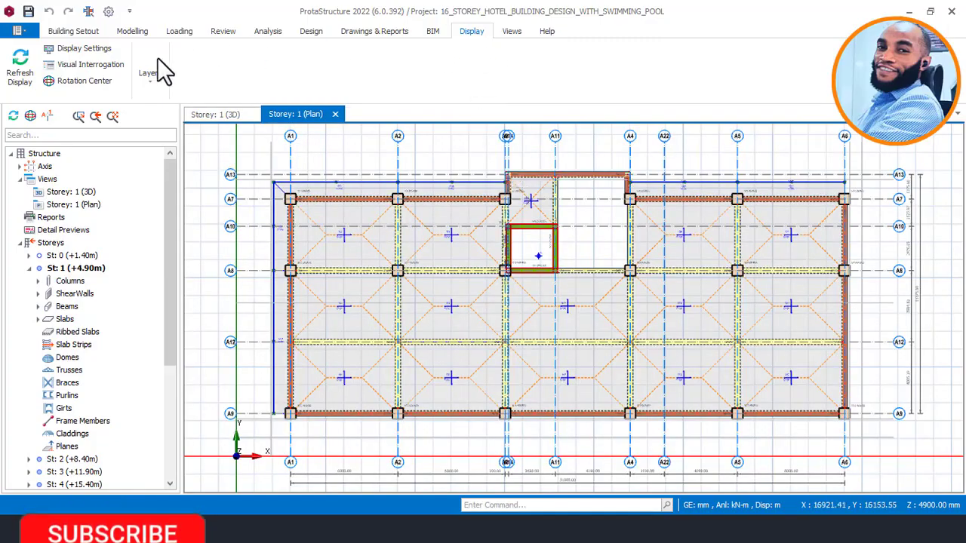
{"action": "left_click", "coordinate": [87, 67]}
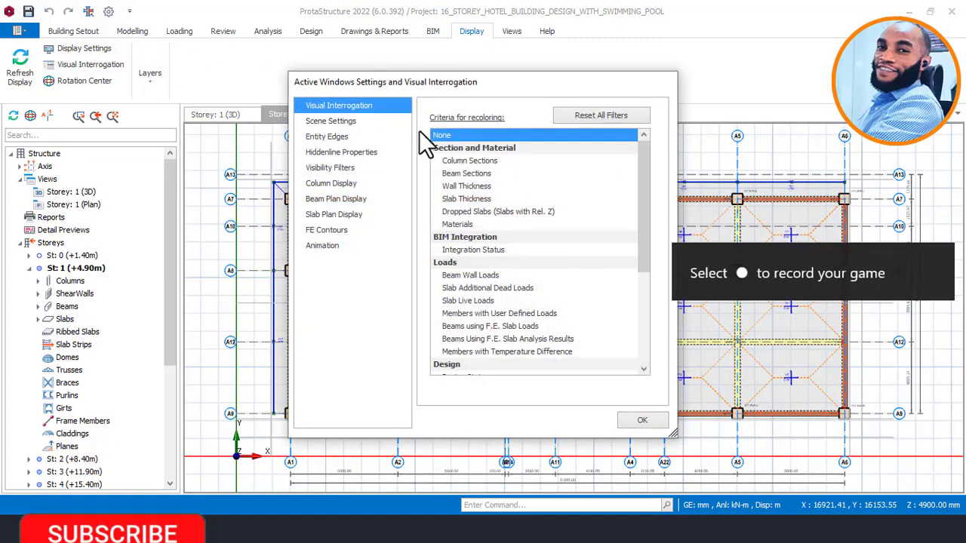
{"action": "scroll", "coordinate": [487, 279], "scroll_direction": "down", "scroll_amount": 2}
{"action": "left_click", "coordinate": [461, 300]}
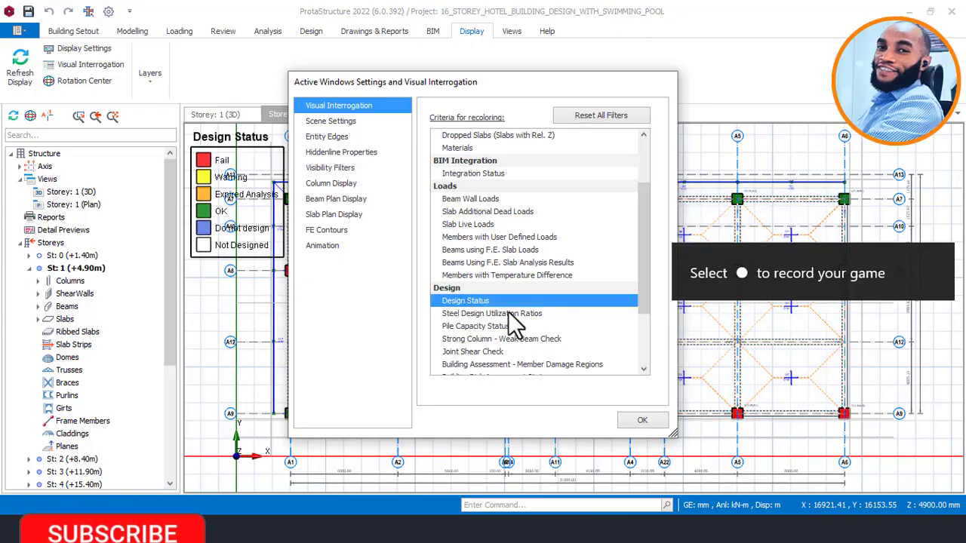
{"action": "left_click", "coordinate": [642, 420]}
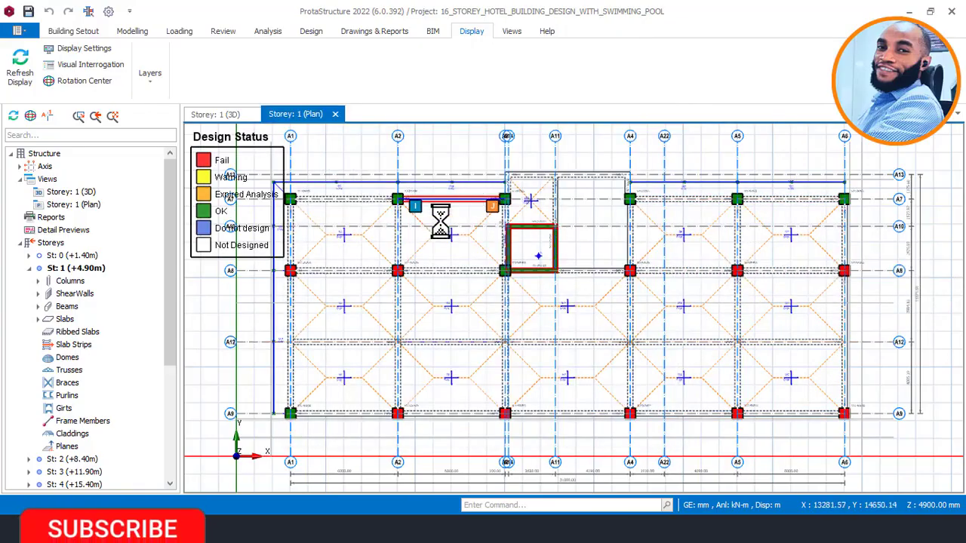
{"action": "scroll", "coordinate": [440, 211], "scroll_direction": "up", "scroll_amount": 3}
{"action": "scroll", "coordinate": [520, 190], "scroll_direction": "down", "scroll_amount": 3}
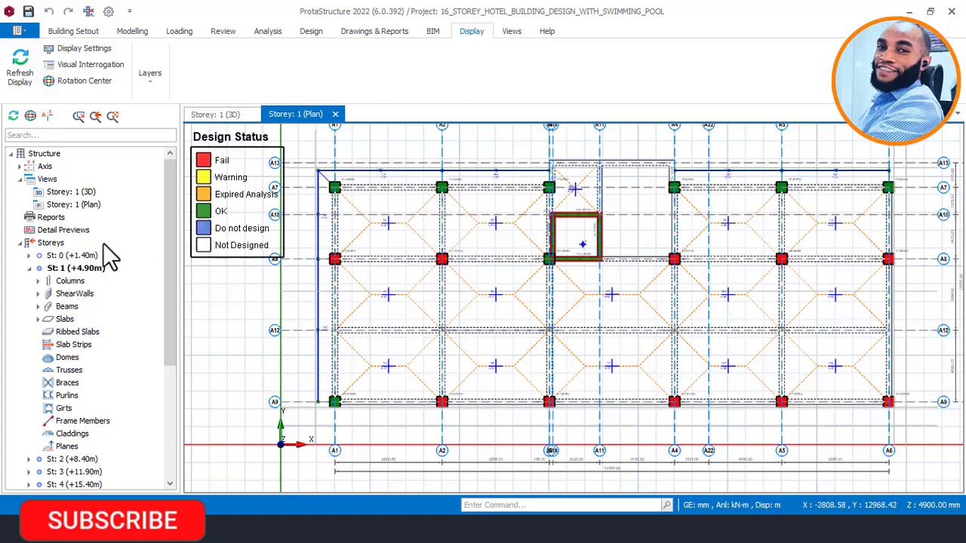
{"action": "scroll", "coordinate": [772, 194], "scroll_direction": "up", "scroll_amount": 2}
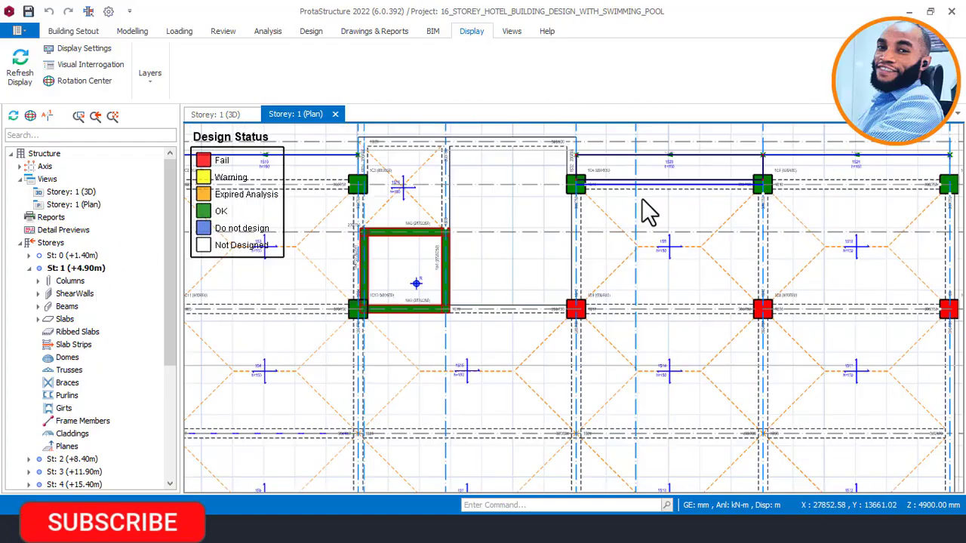
{"action": "scroll", "coordinate": [730, 189], "scroll_direction": "down", "scroll_amount": 3}
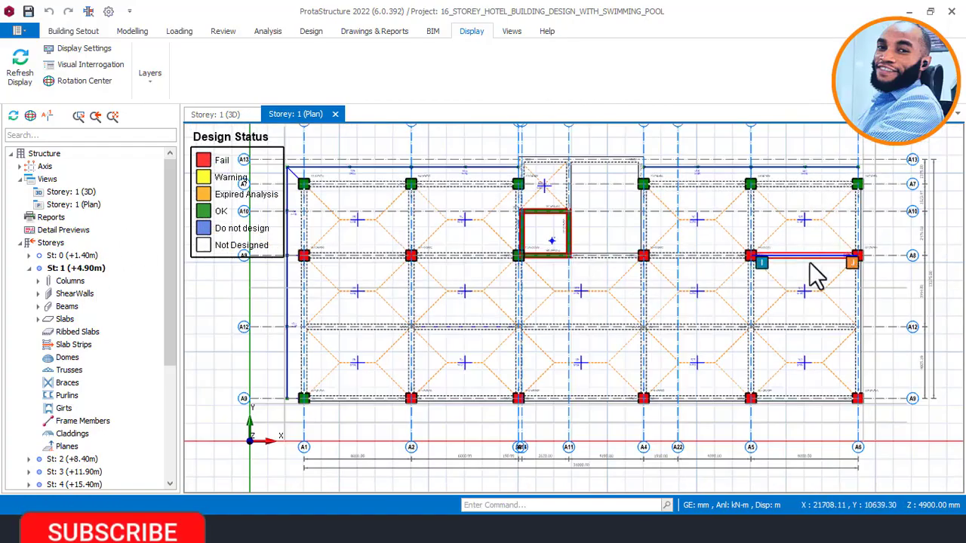
{"action": "scroll", "coordinate": [858, 265], "scroll_direction": "up", "scroll_amount": 2}
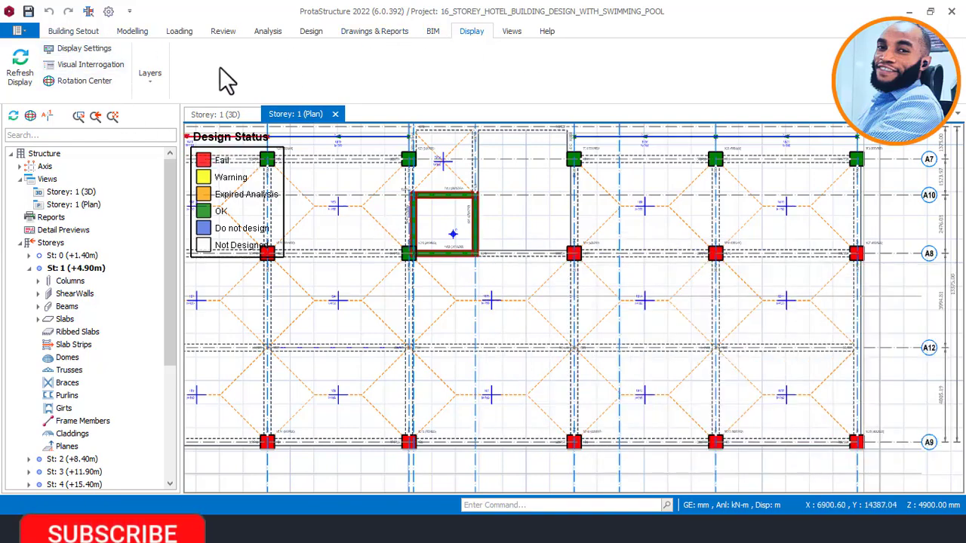
Step: Launch RC Beam Design for the storey 1 beams from the Structure tree
{"action": "left_click", "coordinate": [314, 33]}
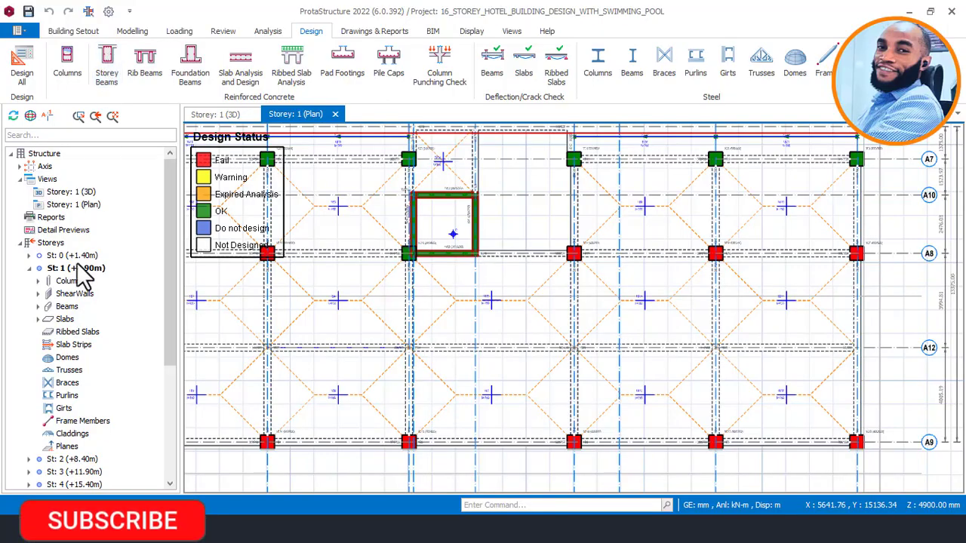
{"action": "left_click", "coordinate": [62, 308]}
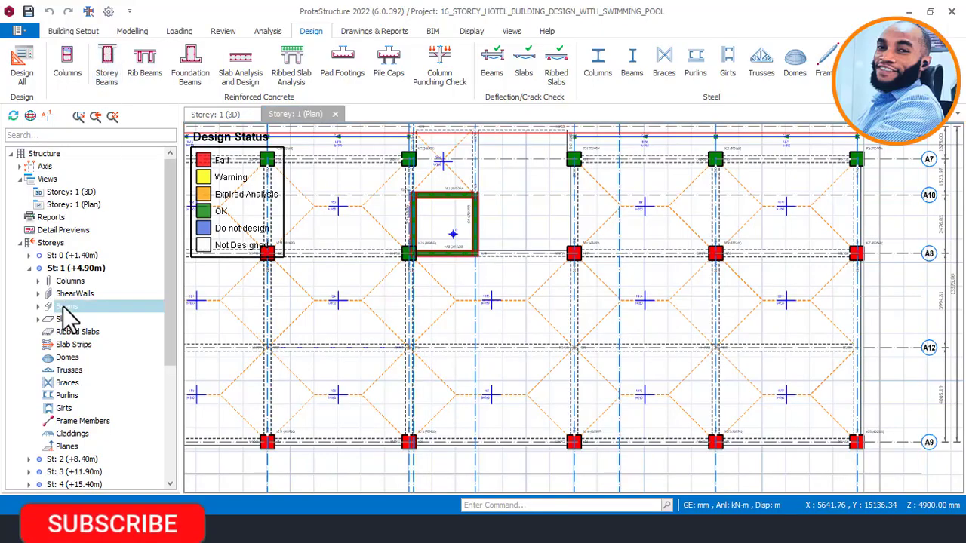
{"action": "right_click", "coordinate": [62, 306]}
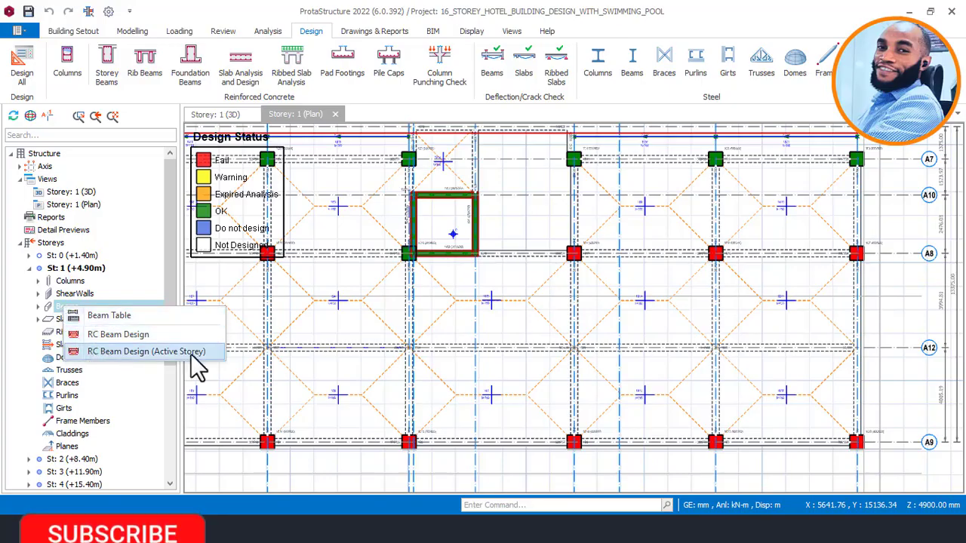
{"action": "left_click", "coordinate": [115, 335]}
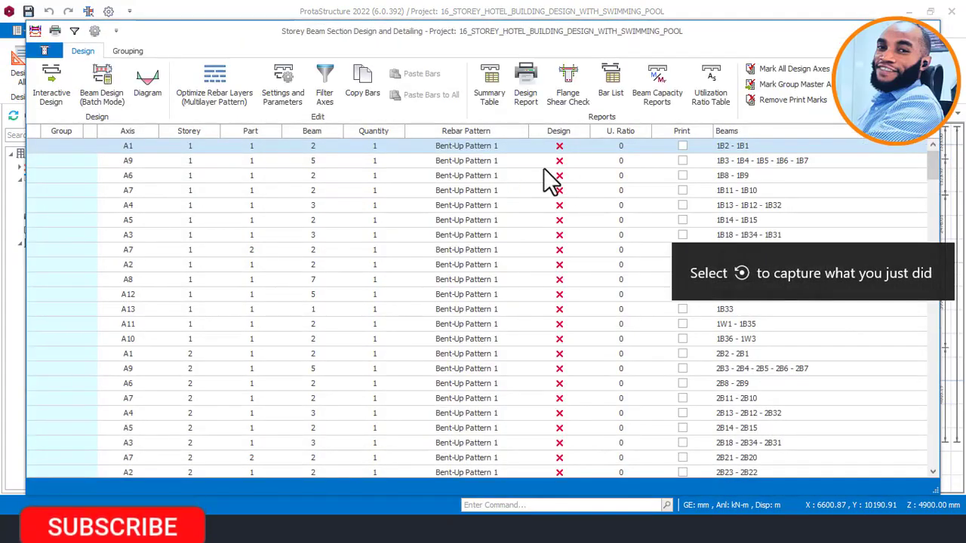
Step: Scroll the beam design table, all beams at utilisation 0, and select the first row
{"action": "scroll", "coordinate": [567, 209], "scroll_direction": "down", "scroll_amount": 6}
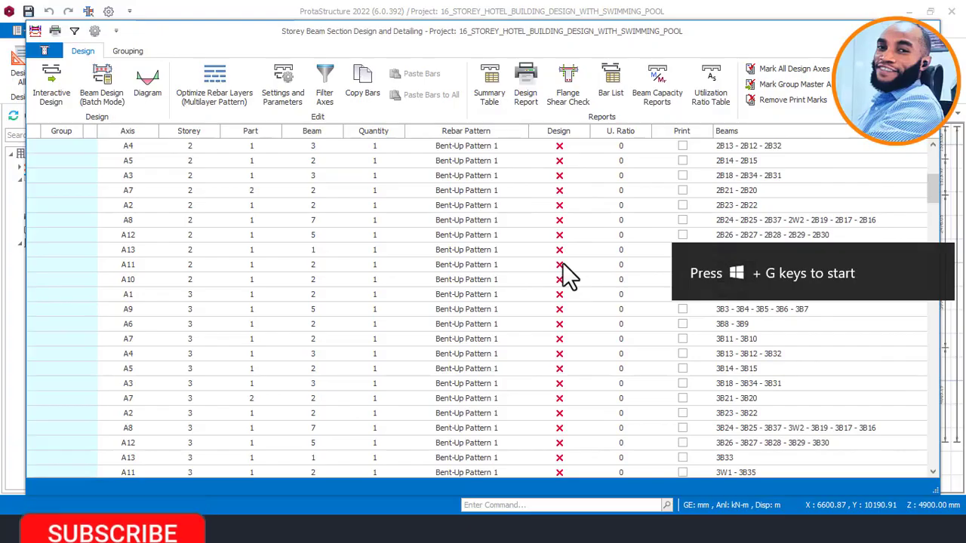
{"action": "scroll", "coordinate": [557, 151], "scroll_direction": "down", "scroll_amount": 1}
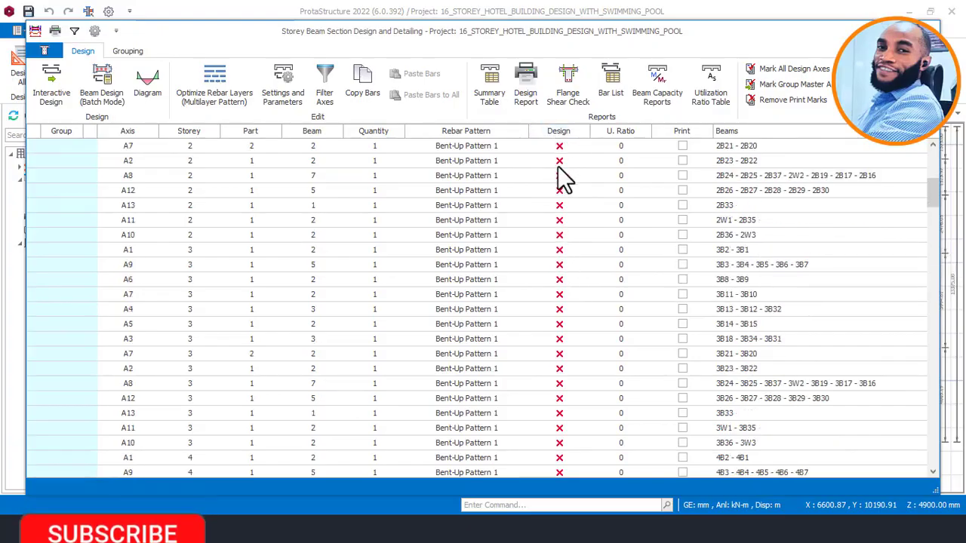
{"action": "scroll", "coordinate": [558, 166], "scroll_direction": "up", "scroll_amount": 7}
{"action": "left_click", "coordinate": [549, 145]}
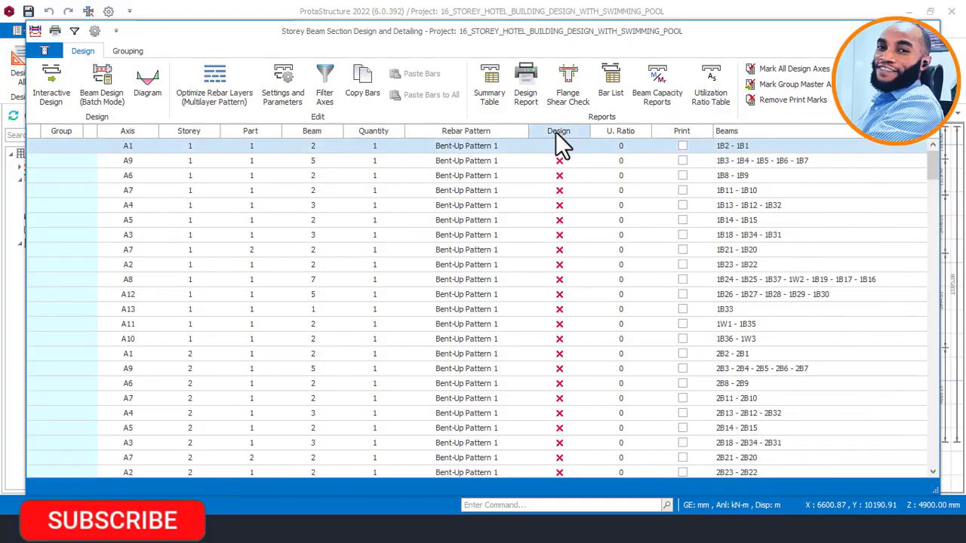
Step: Batch-redesign all beams with Re-select All Bars, accepting the default rebar pattern warning
{"action": "left_click", "coordinate": [107, 82]}
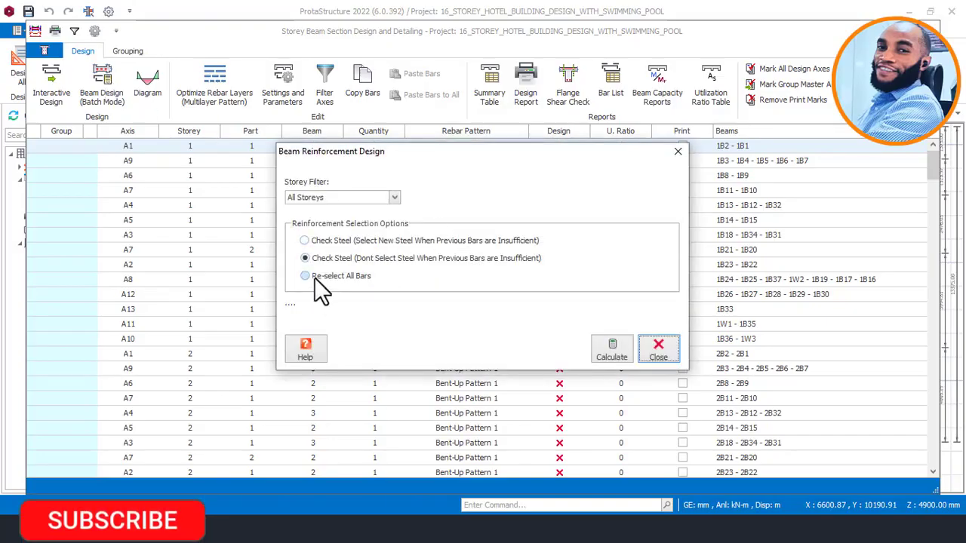
{"action": "left_click", "coordinate": [312, 278]}
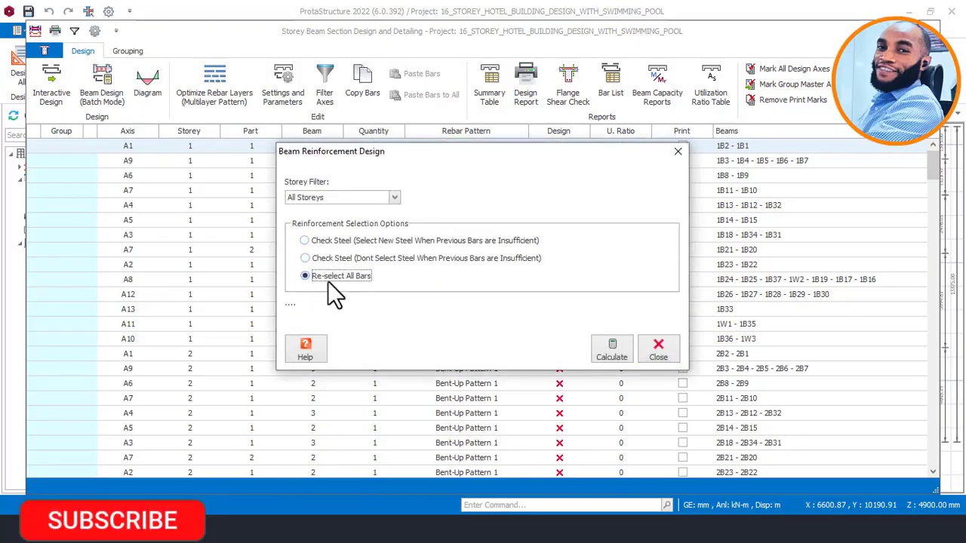
{"action": "left_click", "coordinate": [614, 348]}
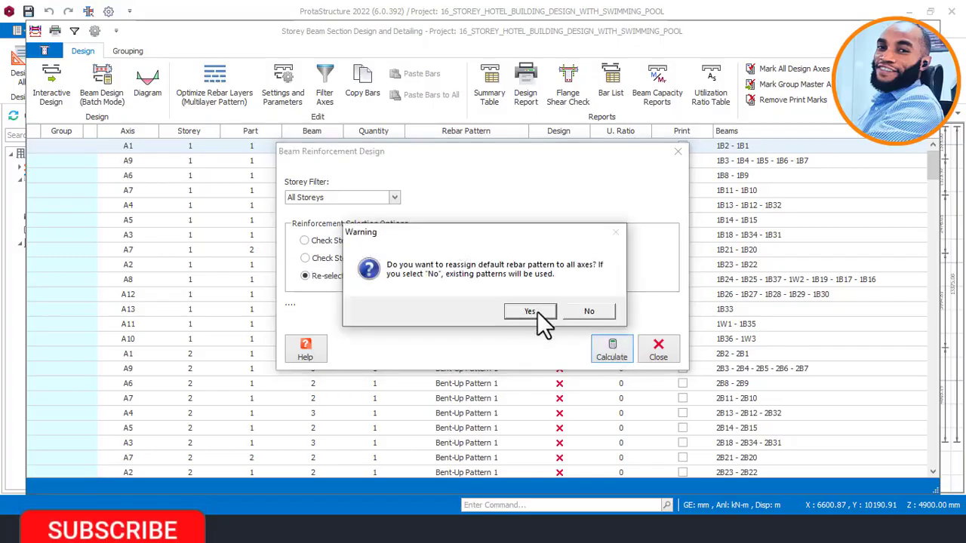
{"action": "left_click", "coordinate": [537, 311]}
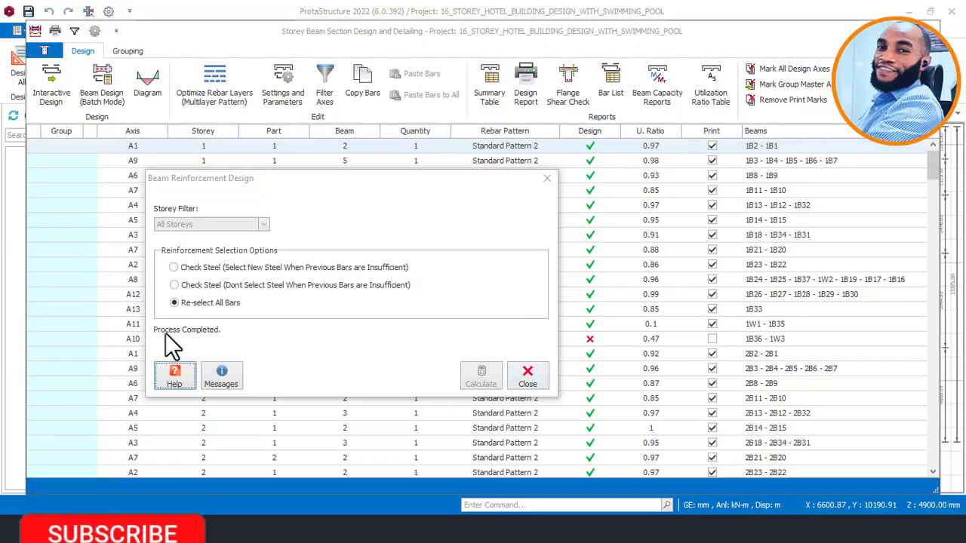
{"action": "left_click", "coordinate": [530, 379]}
Step: Review the beam design results table, then close it to return to the Storey 1 plan
{"action": "scroll", "coordinate": [619, 264], "scroll_direction": "down", "scroll_amount": 5}
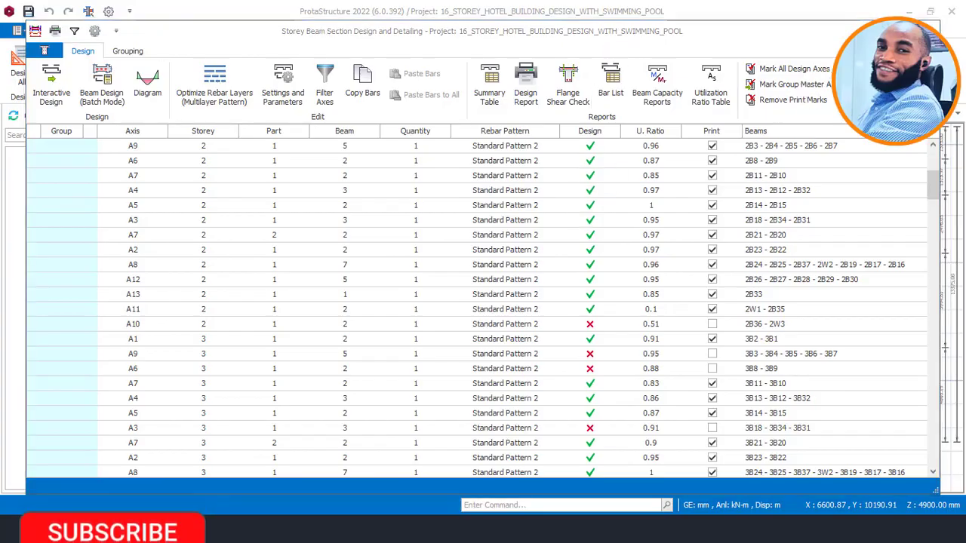
{"action": "left_click", "coordinate": [927, 31]}
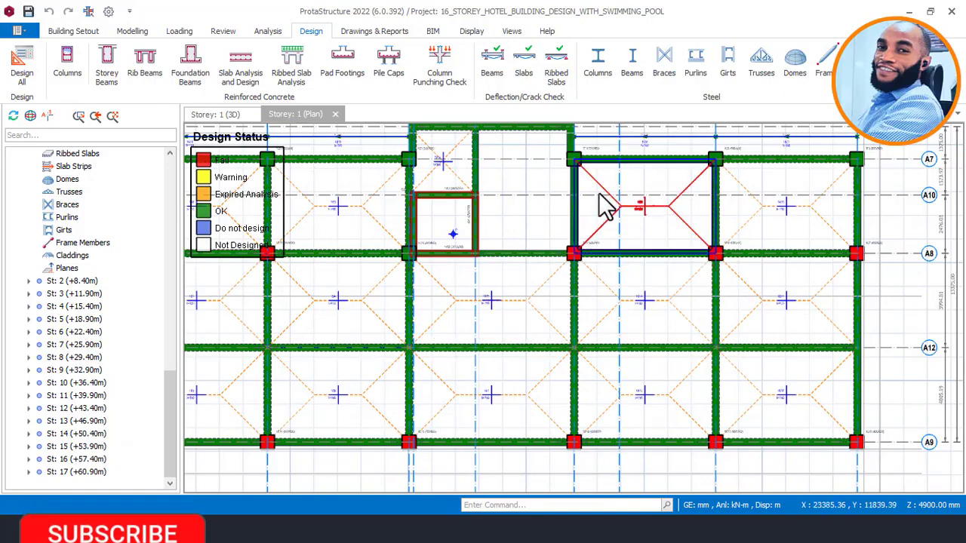
Step: Orbit the 3D view of the building to inspect the design status colours
{"action": "scroll", "coordinate": [521, 279], "scroll_direction": "down", "scroll_amount": 1}
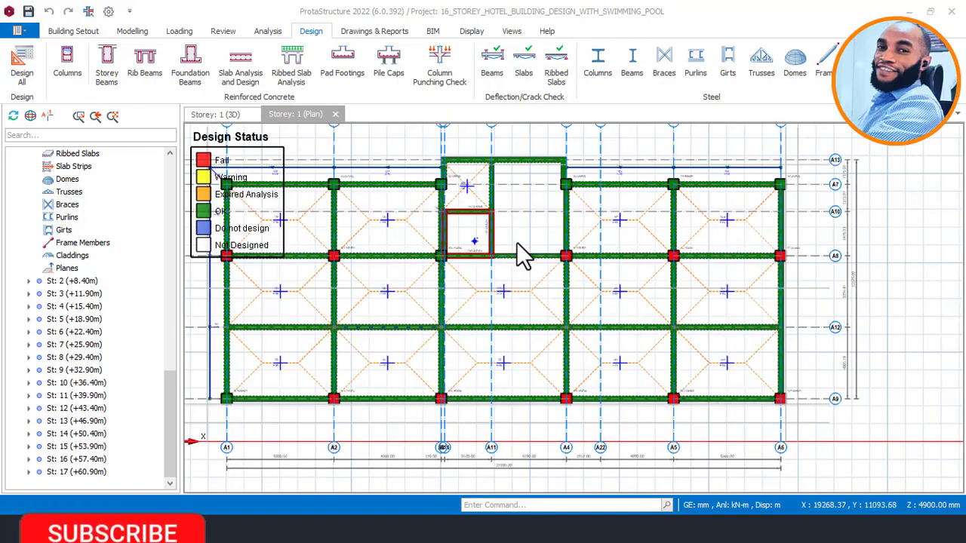
{"action": "left_click", "coordinate": [221, 115]}
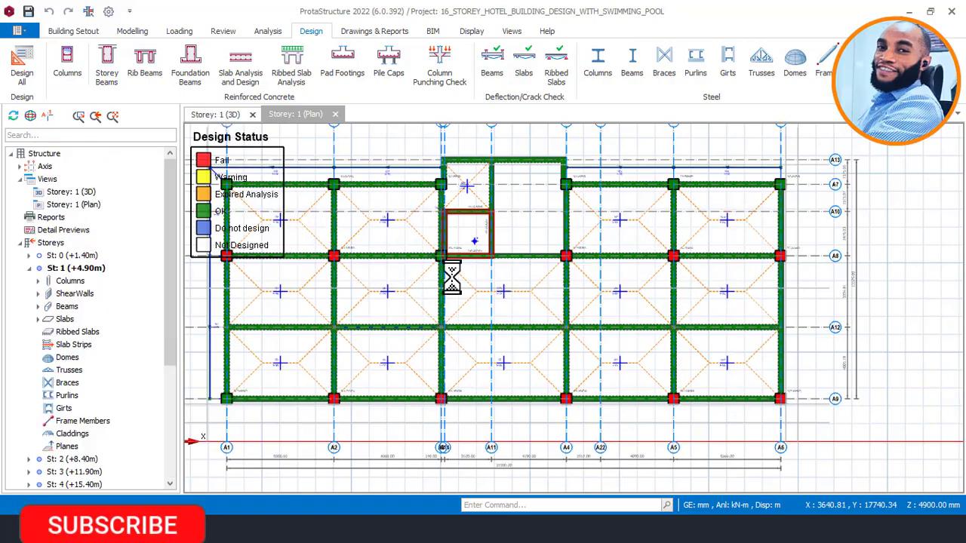
{"action": "scroll", "coordinate": [603, 317], "scroll_direction": "down", "scroll_amount": 5}
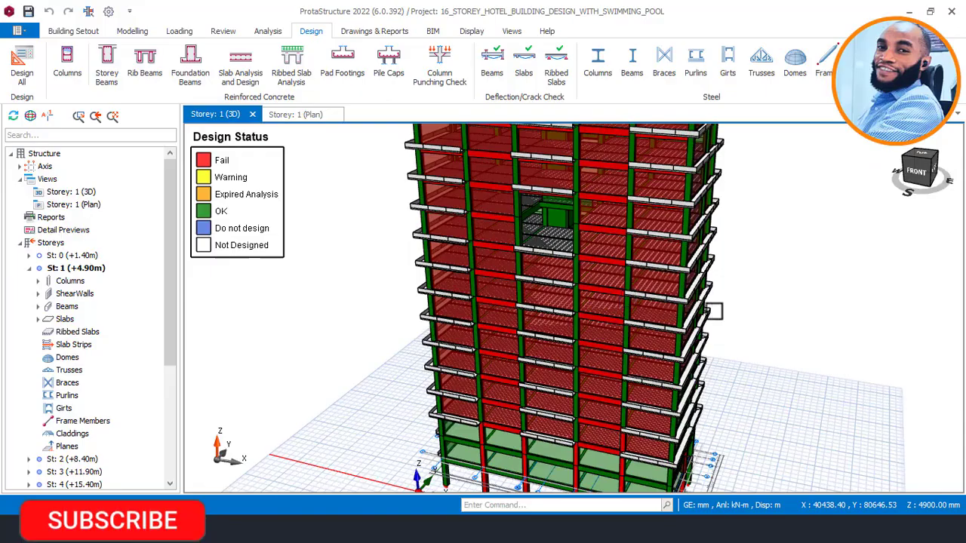
{"action": "middle_click_drag", "start_coordinate": [726, 310], "coordinate": [646, 320]}
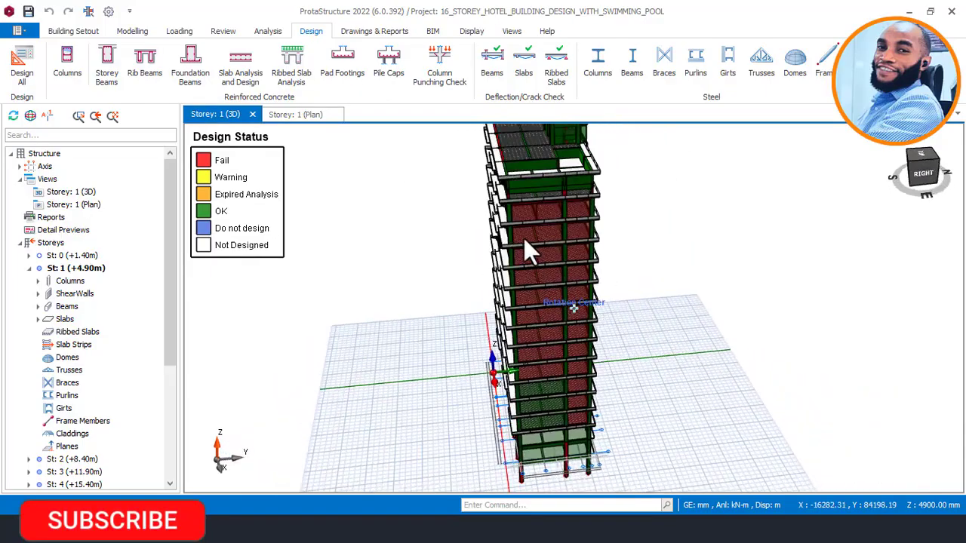
{"action": "scroll", "coordinate": [523, 238], "scroll_direction": "up", "scroll_amount": 1}
{"action": "middle_click_drag", "start_coordinate": [582, 321], "coordinate": [627, 327]}
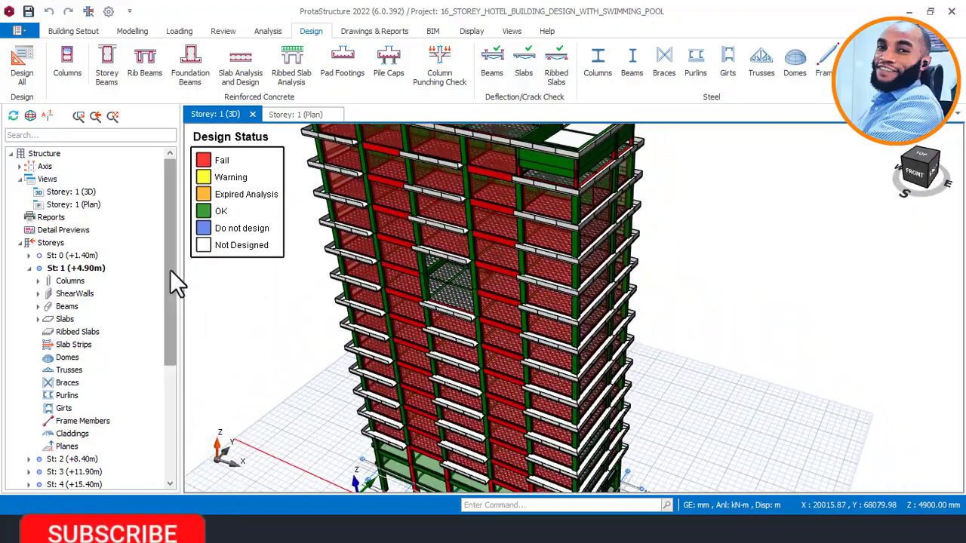
{"action": "mouse_move", "coordinate": [169, 269]}
{"action": "left_mouse_down"}
{"action": "mouse_move", "coordinate": [163, 395]}
{"action": "mouse_move", "coordinate": [161, 281]}
{"action": "left_mouse_up"}
Step: Select storey St: 1 and show its plan view, centred on the floor layout
{"action": "left_click", "coordinate": [81, 243]}
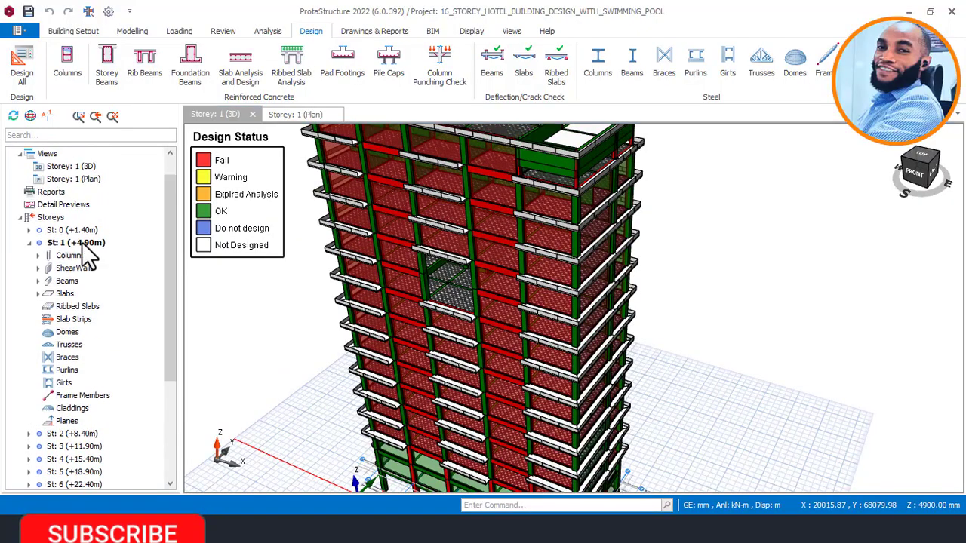
{"action": "left_click", "coordinate": [298, 121]}
{"action": "middle_click_drag", "start_coordinate": [425, 274], "coordinate": [535, 264]}
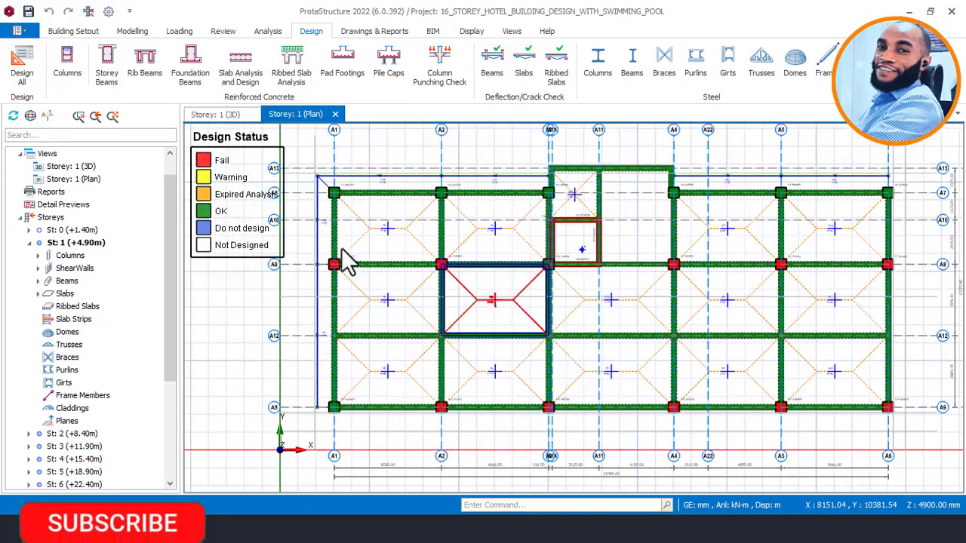
Step: Zoom into the Storey 1 plan and select the failing column 1C14
{"action": "scroll", "coordinate": [373, 198], "scroll_direction": "up", "scroll_amount": 3}
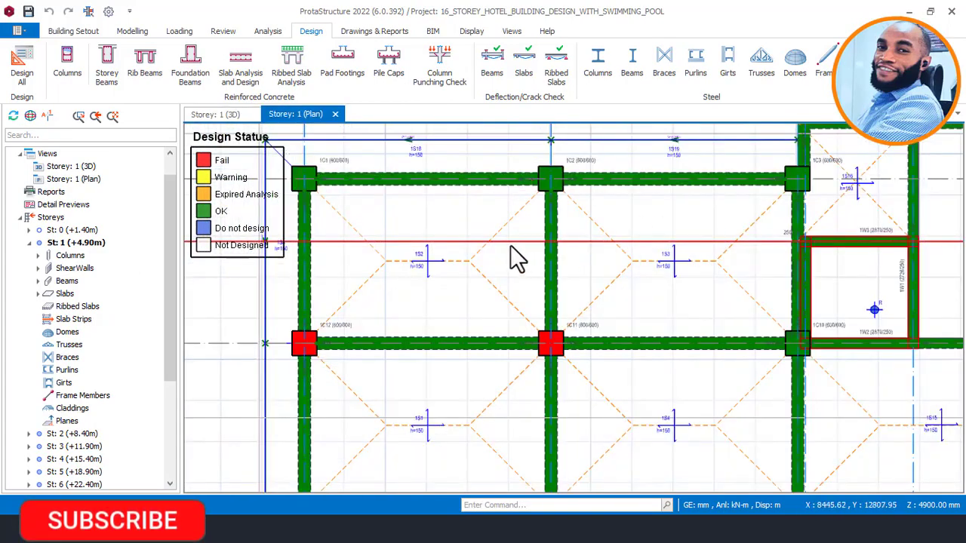
{"action": "scroll", "coordinate": [528, 255], "scroll_direction": "down", "scroll_amount": 3}
{"action": "scroll", "coordinate": [706, 302], "scroll_direction": "up", "scroll_amount": 2}
{"action": "middle_click_drag", "start_coordinate": [703, 295], "coordinate": [723, 301]}
{"action": "scroll", "coordinate": [682, 255], "scroll_direction": "down", "scroll_amount": 2}
{"action": "scroll", "coordinate": [510, 298], "scroll_direction": "up", "scroll_amount": 4}
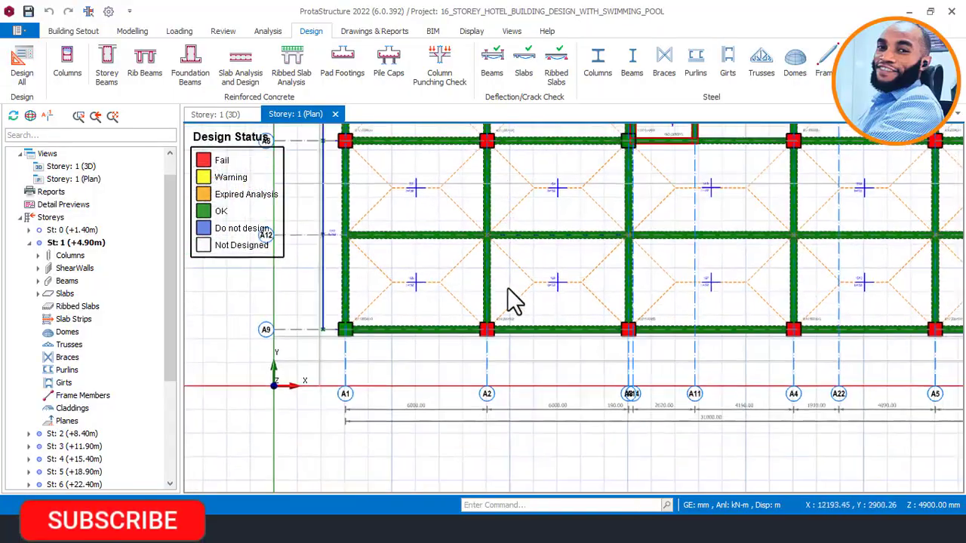
{"action": "mouse_move", "coordinate": [507, 336]}
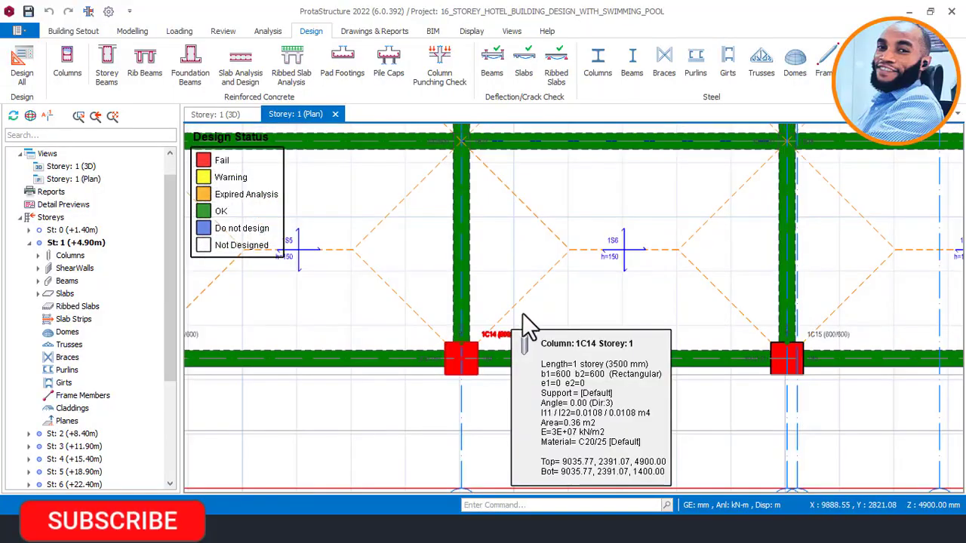
{"action": "left_click", "coordinate": [562, 308]}
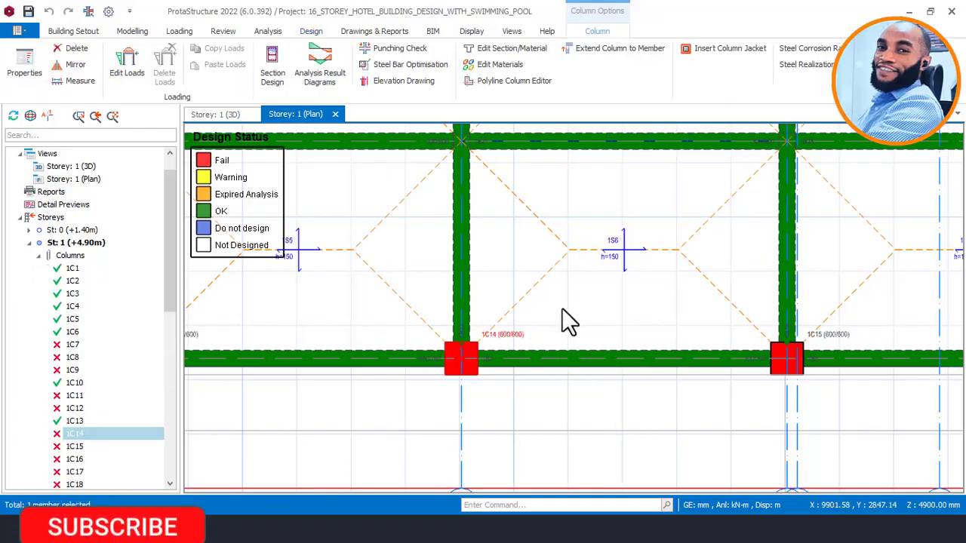
{"action": "right_click", "coordinate": [564, 305]}
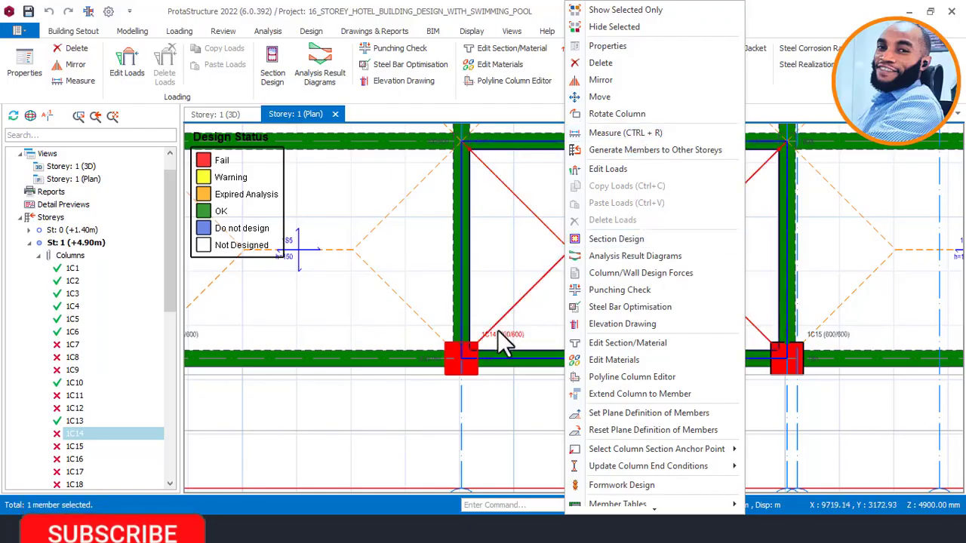
{"action": "left_click", "coordinate": [633, 240]}
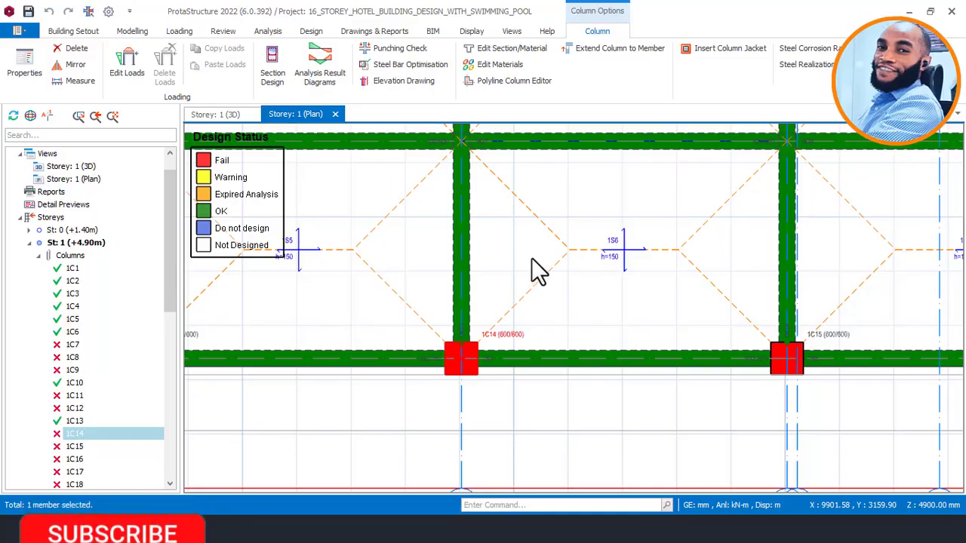
Step: Run interactive reinforcement design for column 1C14, which reports its 600x600 section as insufficient
{"action": "double_click", "coordinate": [502, 336]}
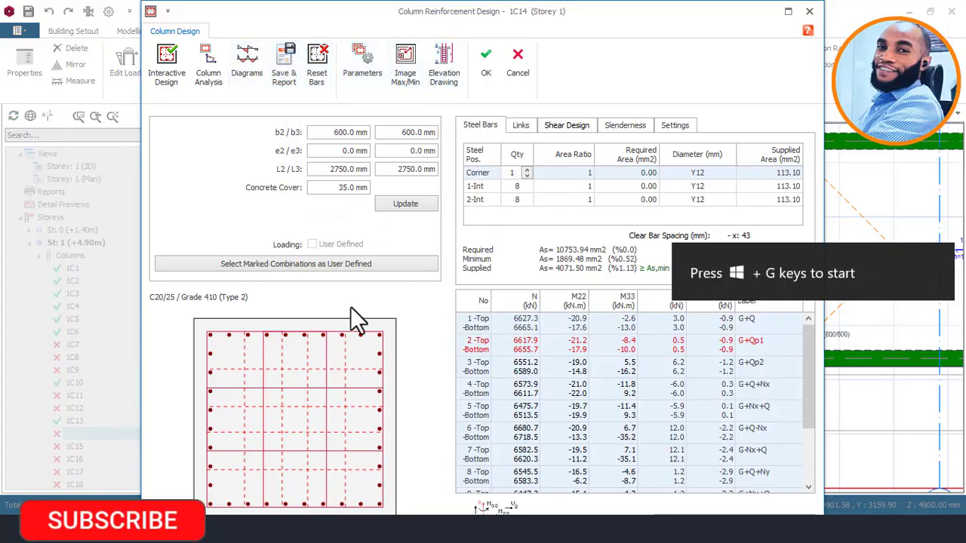
{"action": "left_click", "coordinate": [170, 64]}
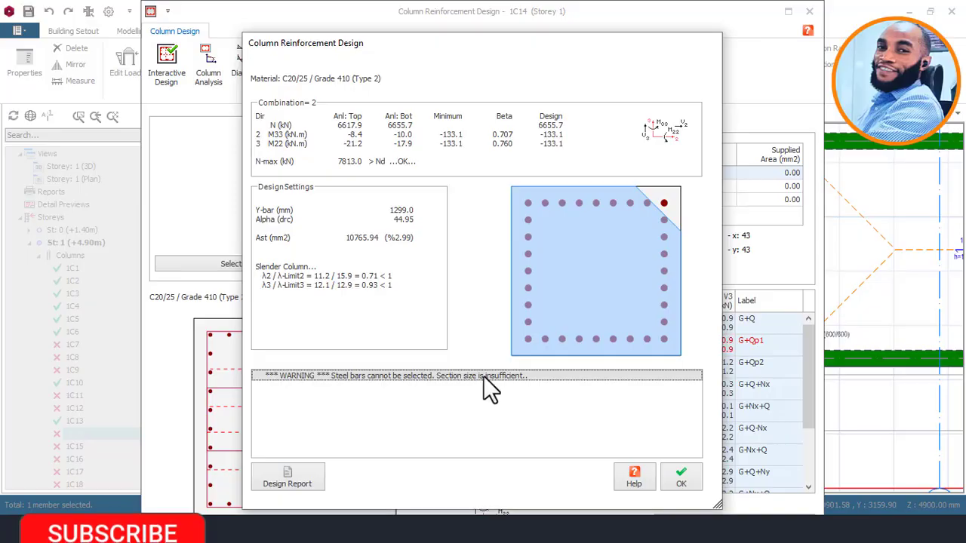
{"action": "left_click", "coordinate": [694, 481]}
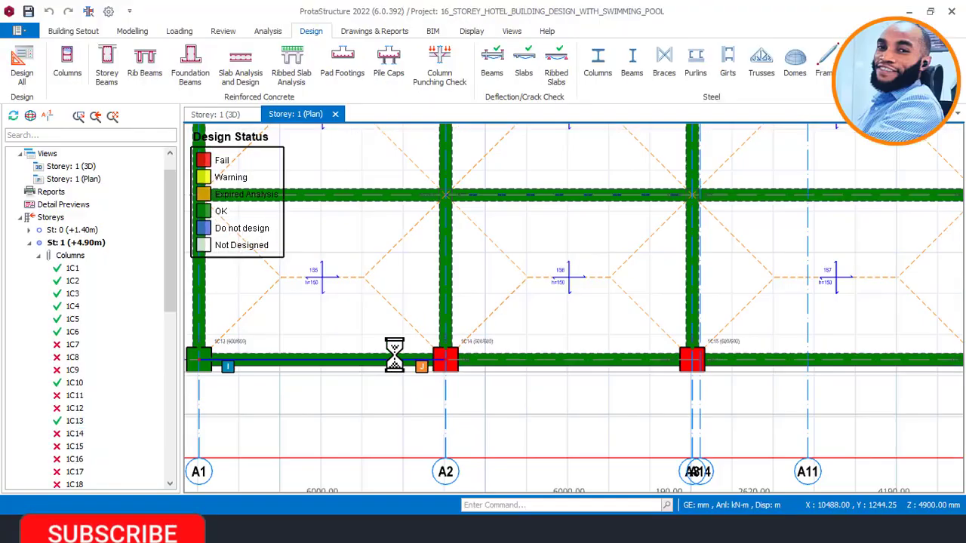
Step: Orbit, pan and zoom the whole tower's 3D model to inspect failing slabs and passing columns
{"action": "left_click", "coordinate": [219, 114]}
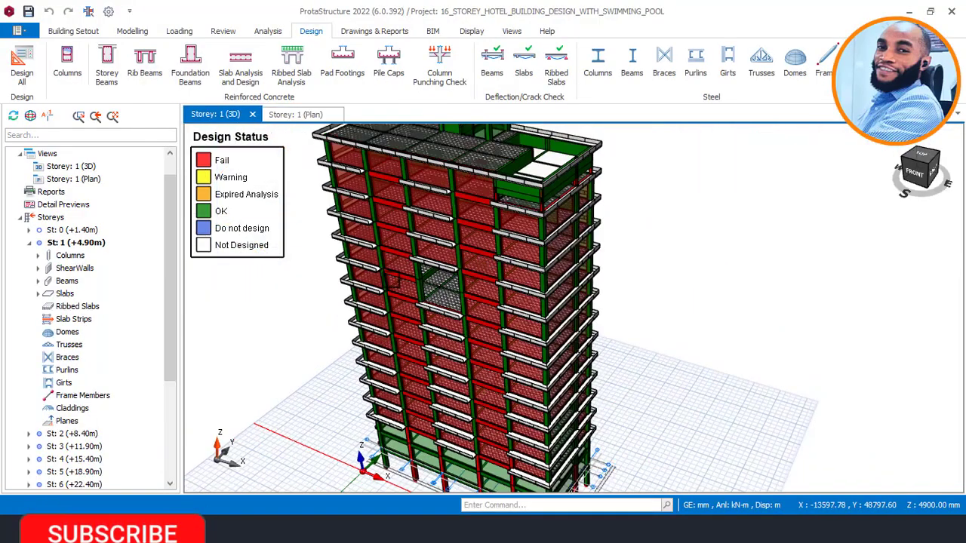
{"action": "scroll", "coordinate": [376, 295], "scroll_direction": "down", "scroll_amount": 1}
{"action": "middle_click_drag", "start_coordinate": [414, 312], "coordinate": [326, 310]}
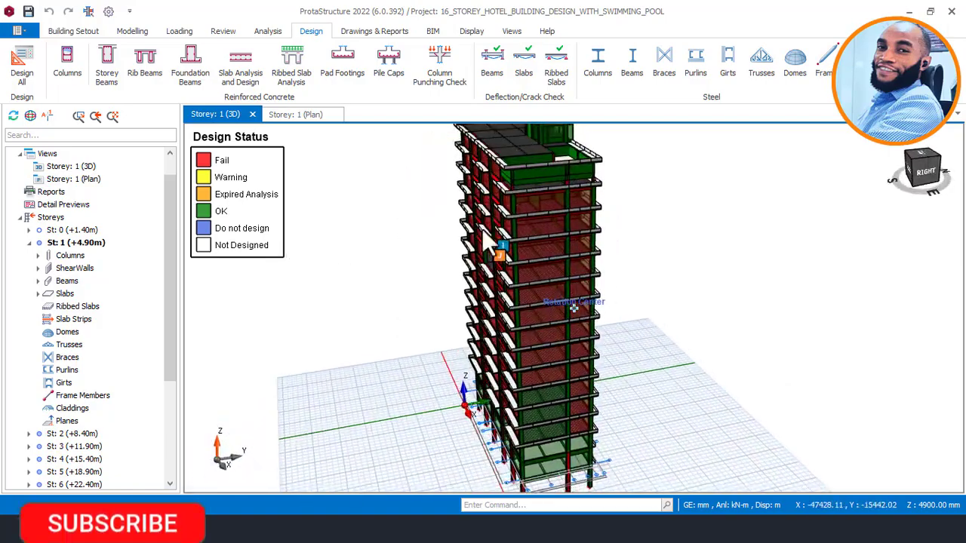
{"action": "middle_click_drag", "start_coordinate": [503, 175], "coordinate": [527, 180]}
{"action": "scroll", "coordinate": [509, 178], "scroll_direction": "up", "scroll_amount": 3}
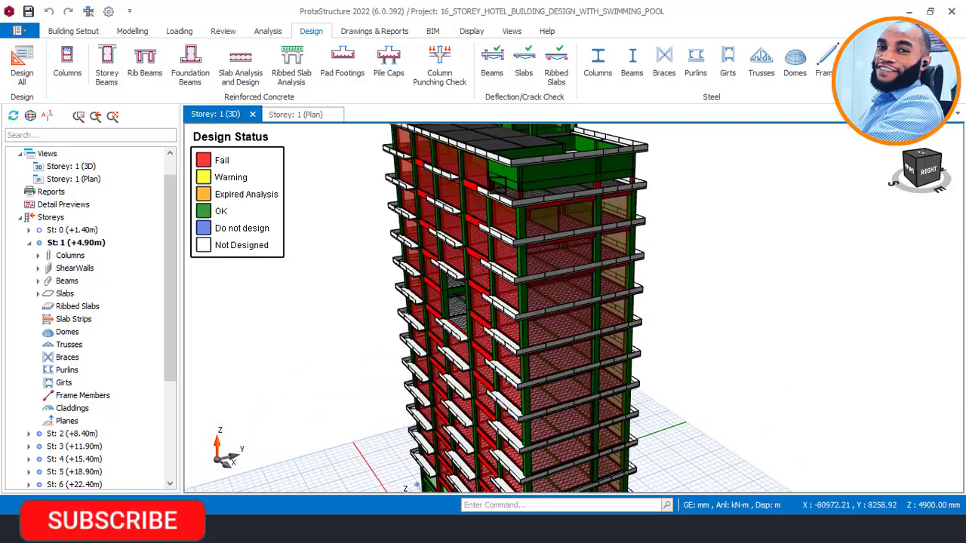
{"action": "scroll", "coordinate": [511, 217], "scroll_direction": "down", "scroll_amount": 1}
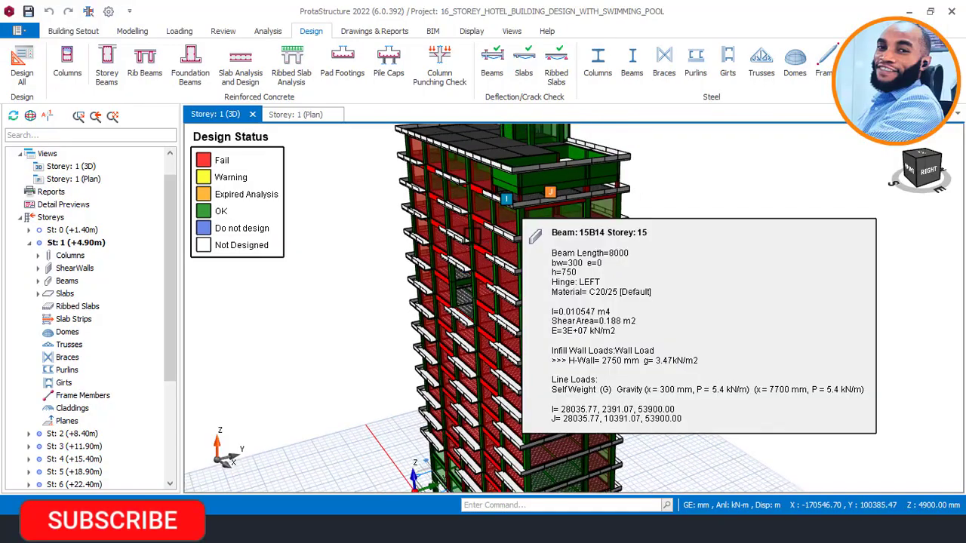
{"action": "scroll", "coordinate": [528, 242], "scroll_direction": "down", "scroll_amount": 2}
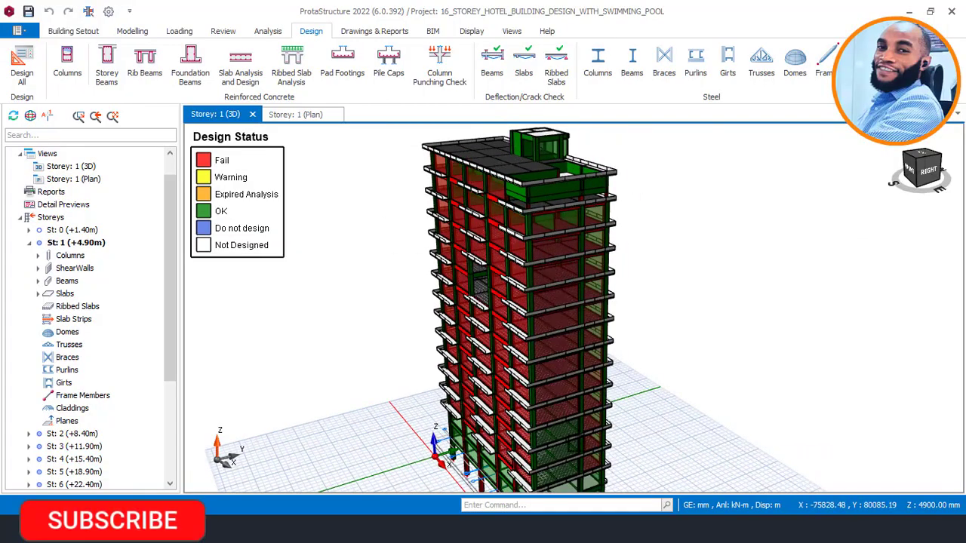
{"action": "middle_click_drag", "start_coordinate": [562, 277], "coordinate": [556, 217]}
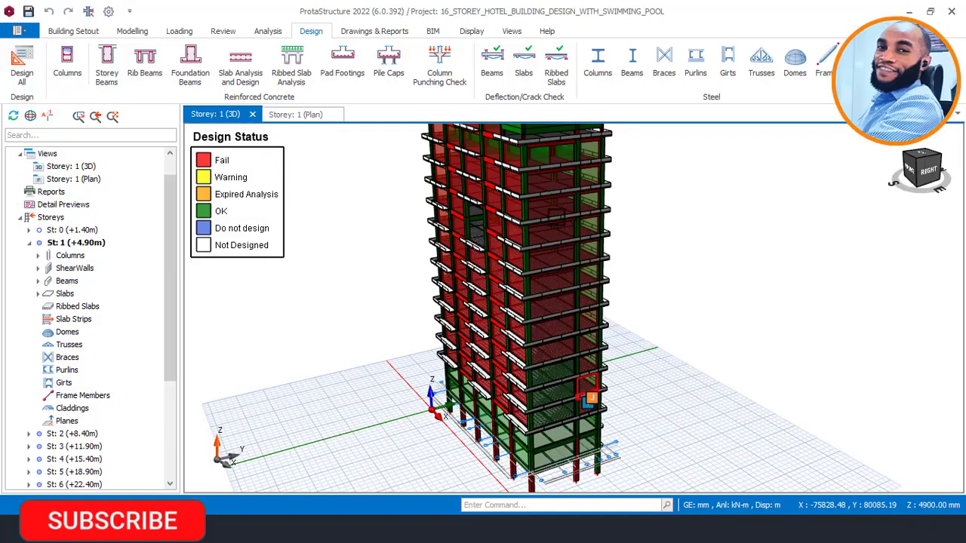
{"action": "middle_click_drag", "start_coordinate": [524, 161], "coordinate": [521, 221]}
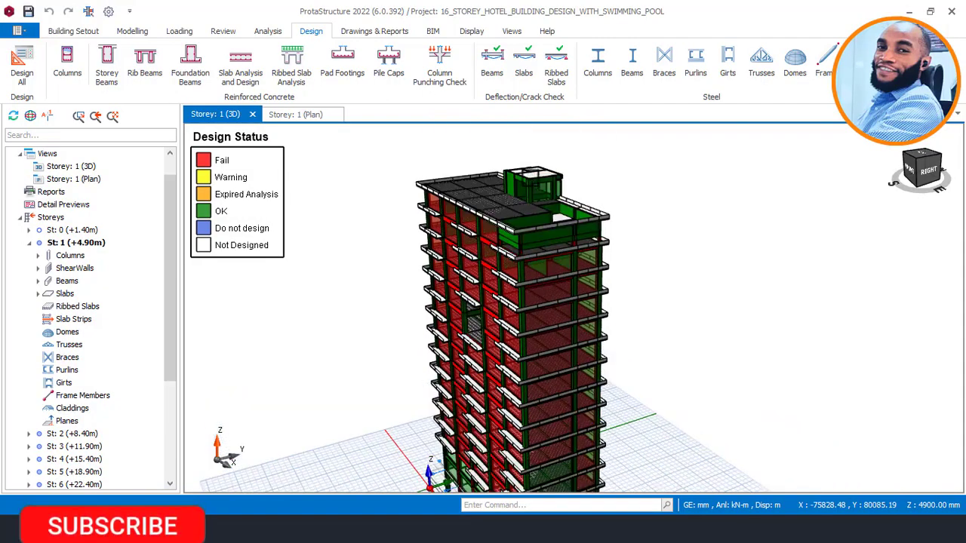
{"action": "scroll", "coordinate": [490, 218], "scroll_direction": "up", "scroll_amount": 1}
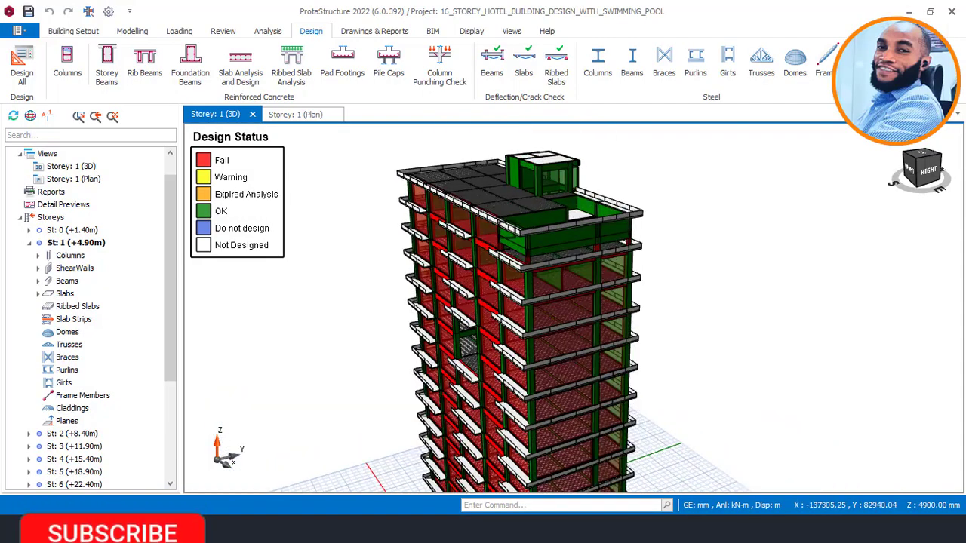
{"action": "scroll", "coordinate": [528, 234], "scroll_direction": "up", "scroll_amount": 2}
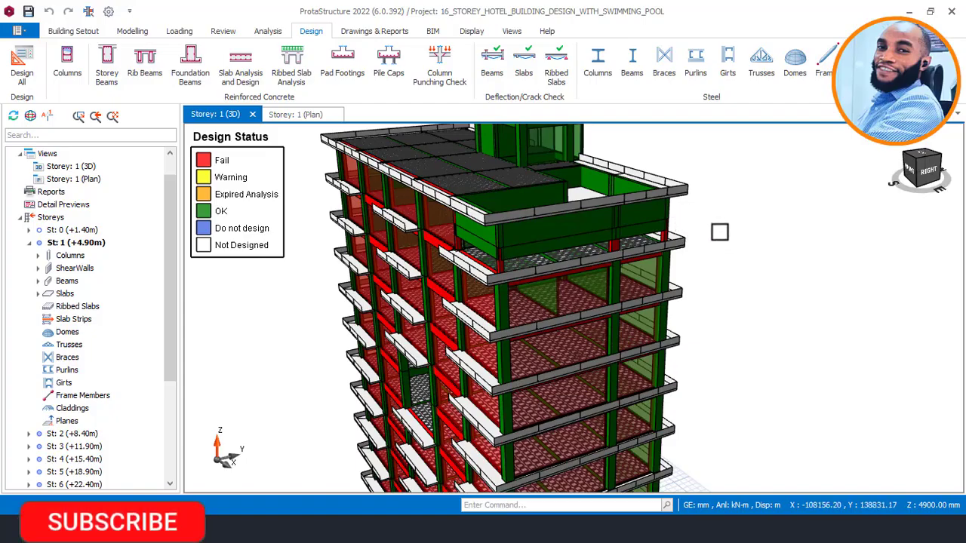
{"action": "scroll", "coordinate": [705, 240], "scroll_direction": "down", "scroll_amount": 2}
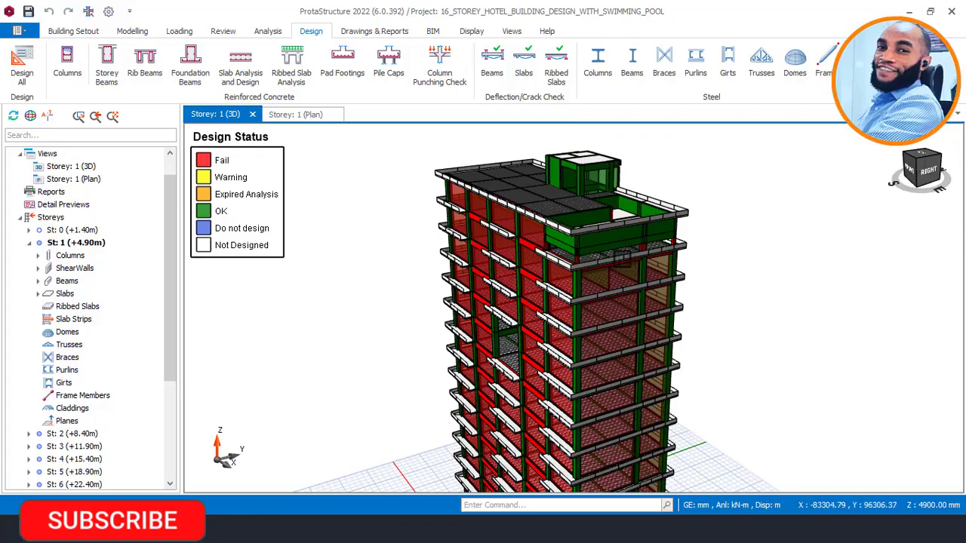
{"action": "mouse_move", "coordinate": [676, 249]}
{"action": "middle_mouse_down", "text": "shift"}
{"action": "mouse_move", "coordinate": [691, 251]}
{"action": "mouse_move", "coordinate": [689, 284]}
{"action": "mouse_move", "coordinate": [668, 272]}
{"action": "middle_mouse_up", "text": "shift"}
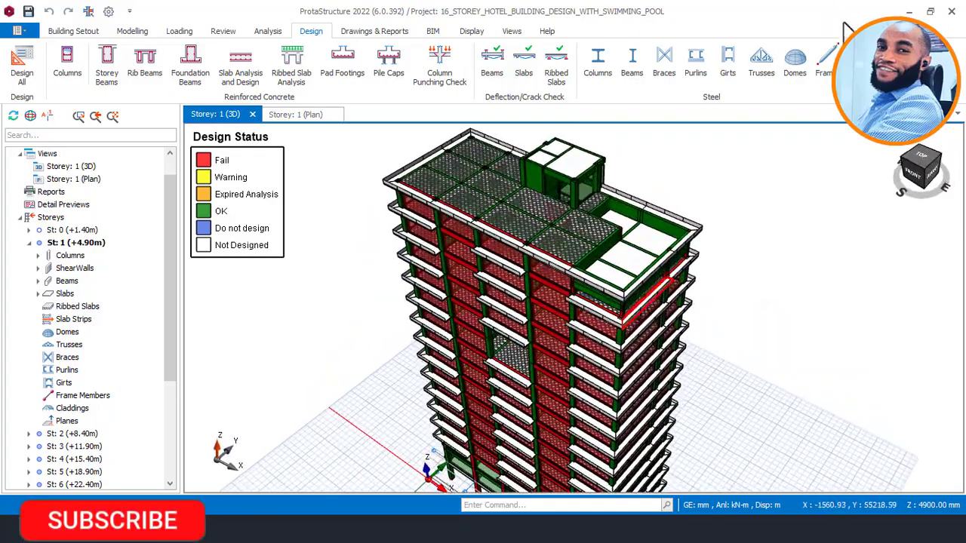